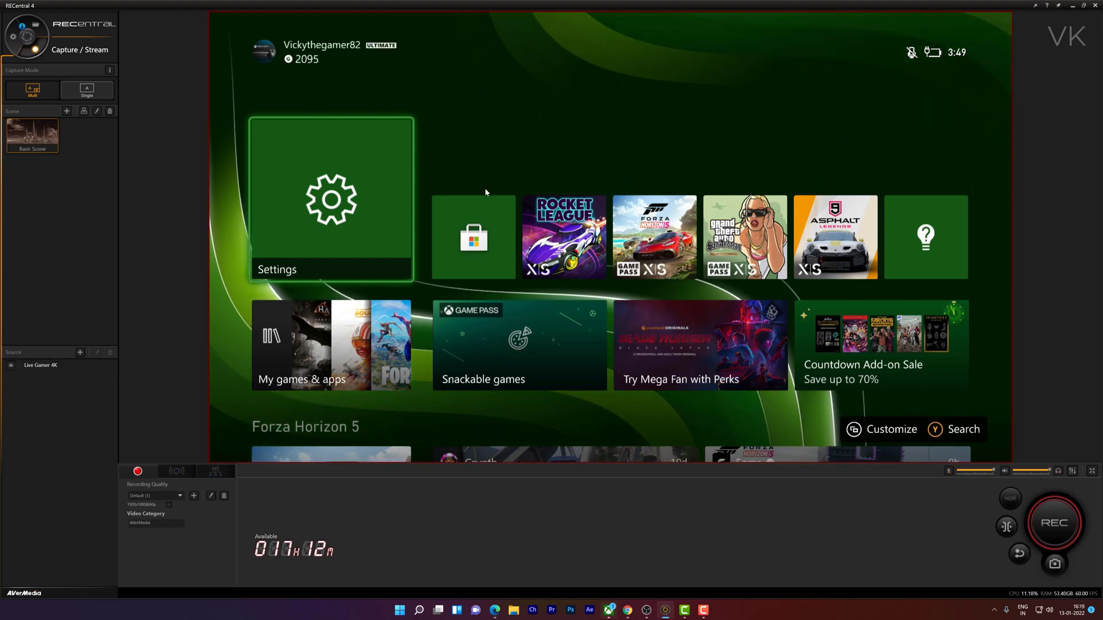
Select the captured Xbox console feed in RECentral 4's preview
{"action": "left_click", "coordinate": [267, 255]}
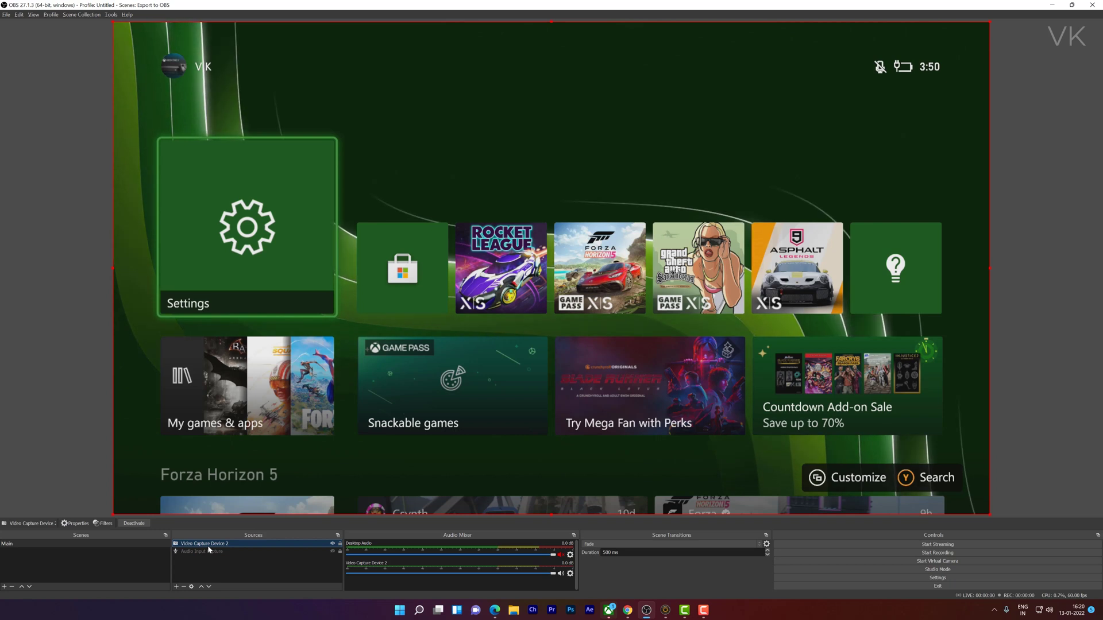
Open Video Capture Device 2's properties to review its AVerMedia GC573 settings
{"action": "left_click", "coordinate": [177, 587]}
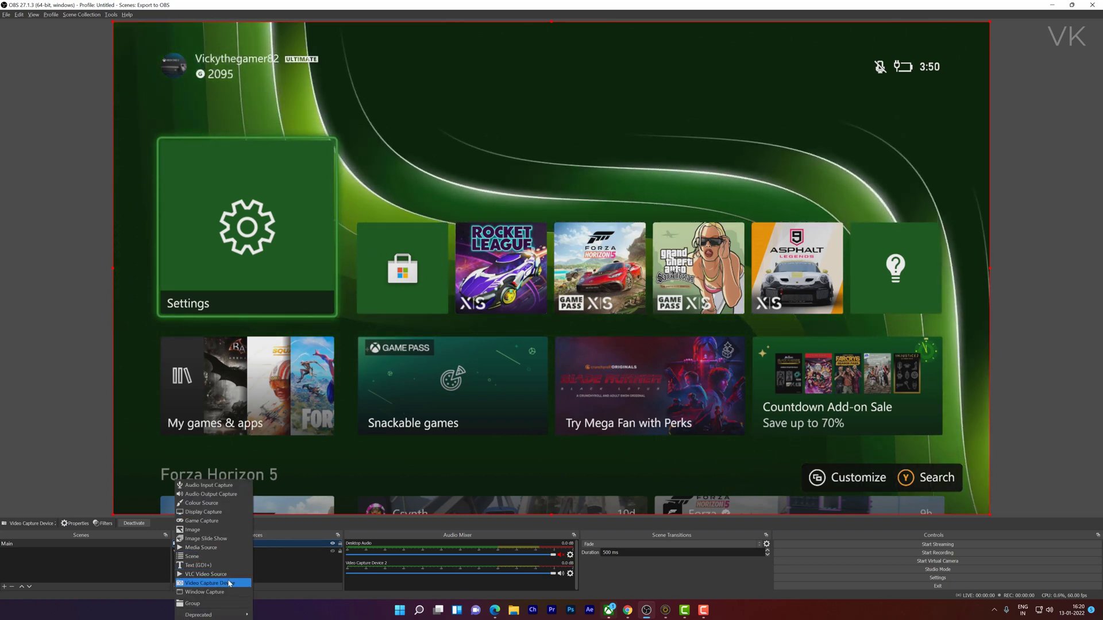
{"action": "left_click", "coordinate": [244, 550]}
{"action": "double_click", "coordinate": [243, 544]}
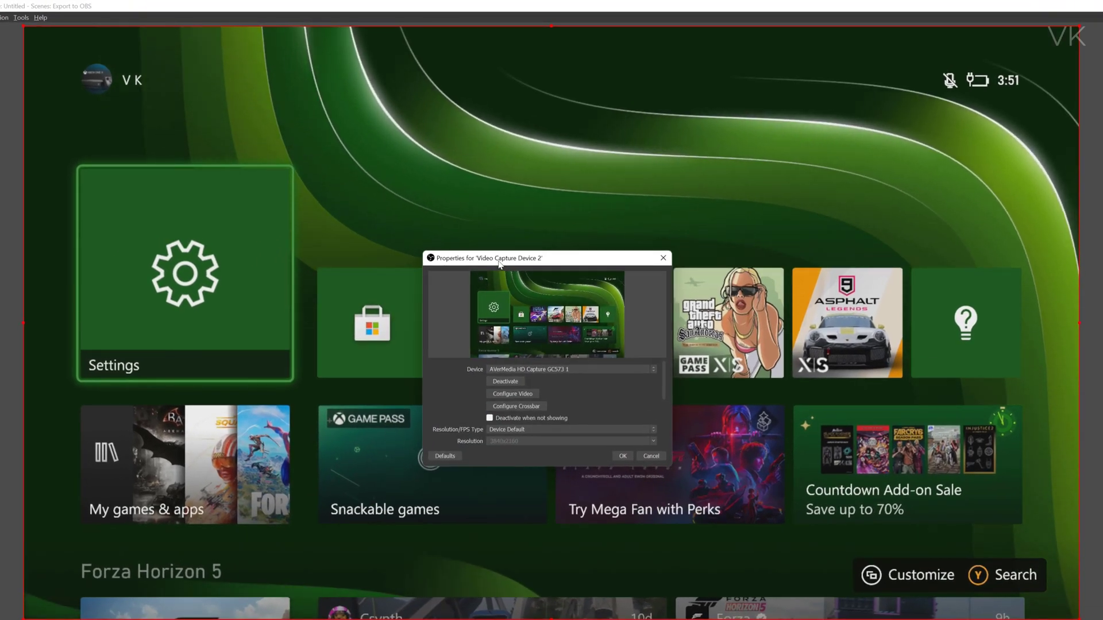
{"action": "left_click_drag", "start_coordinate": [487, 260], "coordinate": [447, 203]}
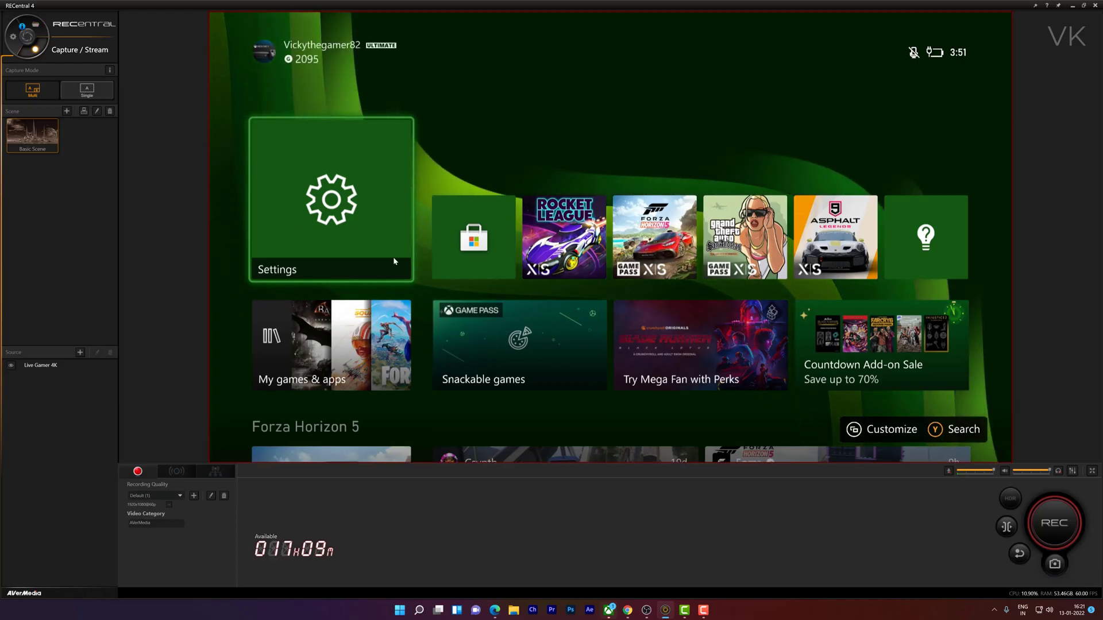
Close RECentral 4 and return to OBS Studio
{"action": "left_click", "coordinate": [645, 614]}
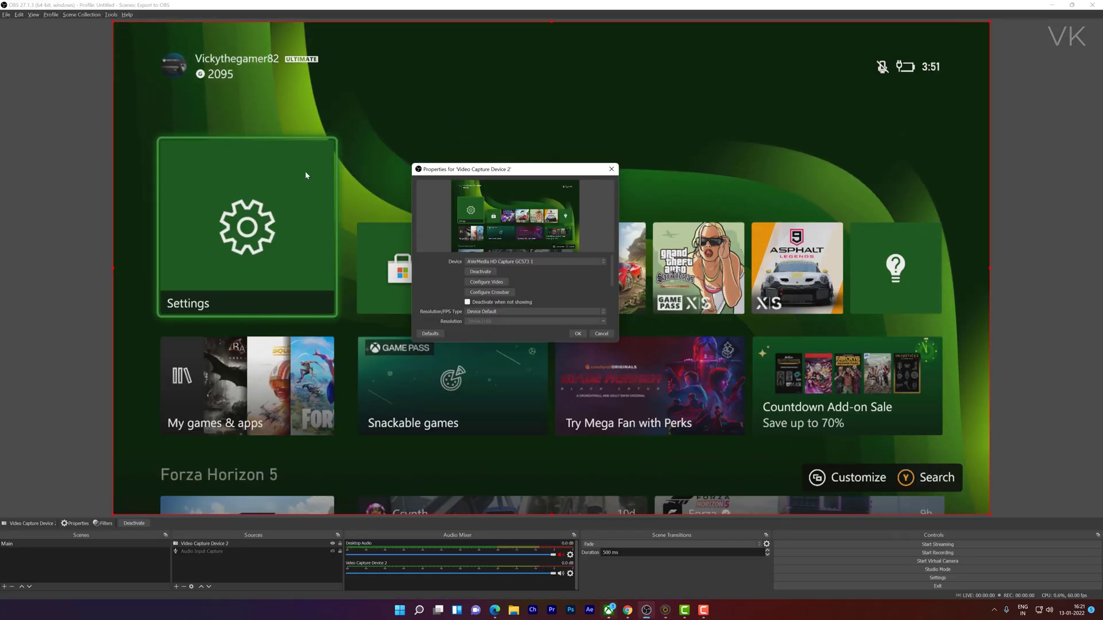
{"action": "left_click", "coordinate": [667, 612]}
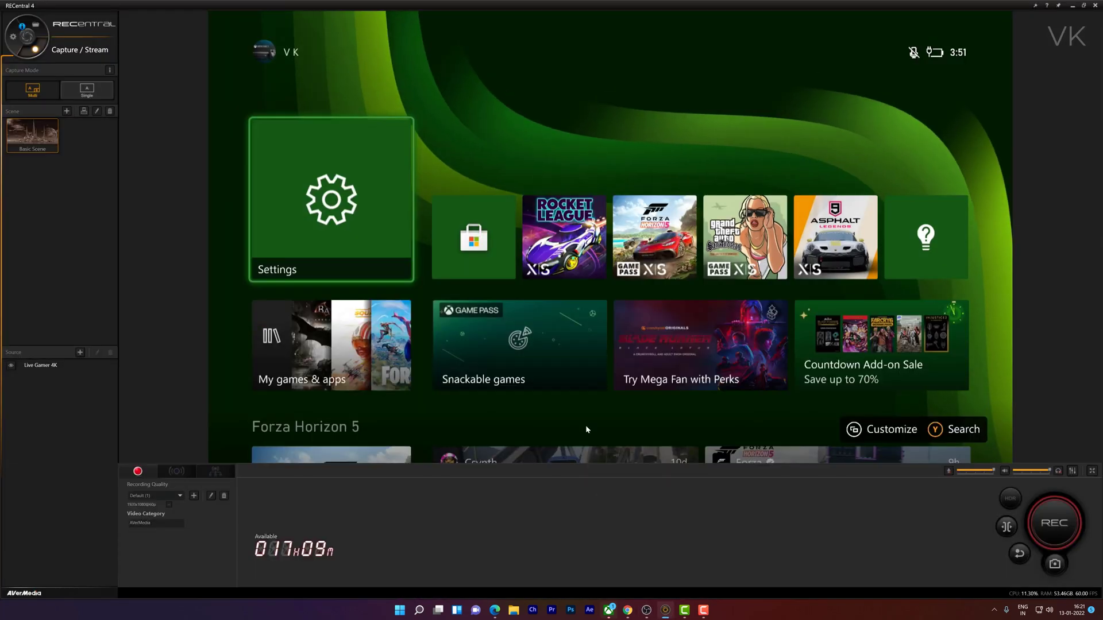
{"action": "left_click", "coordinate": [1096, 5]}
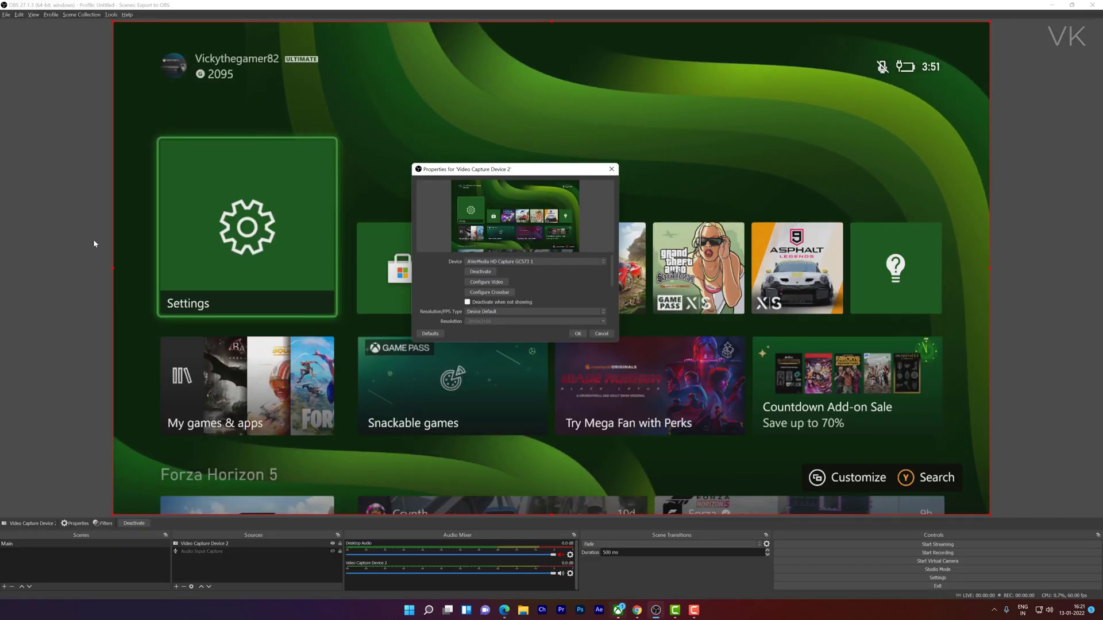
{"action": "left_click_drag", "start_coordinate": [480, 174], "coordinate": [434, 206]}
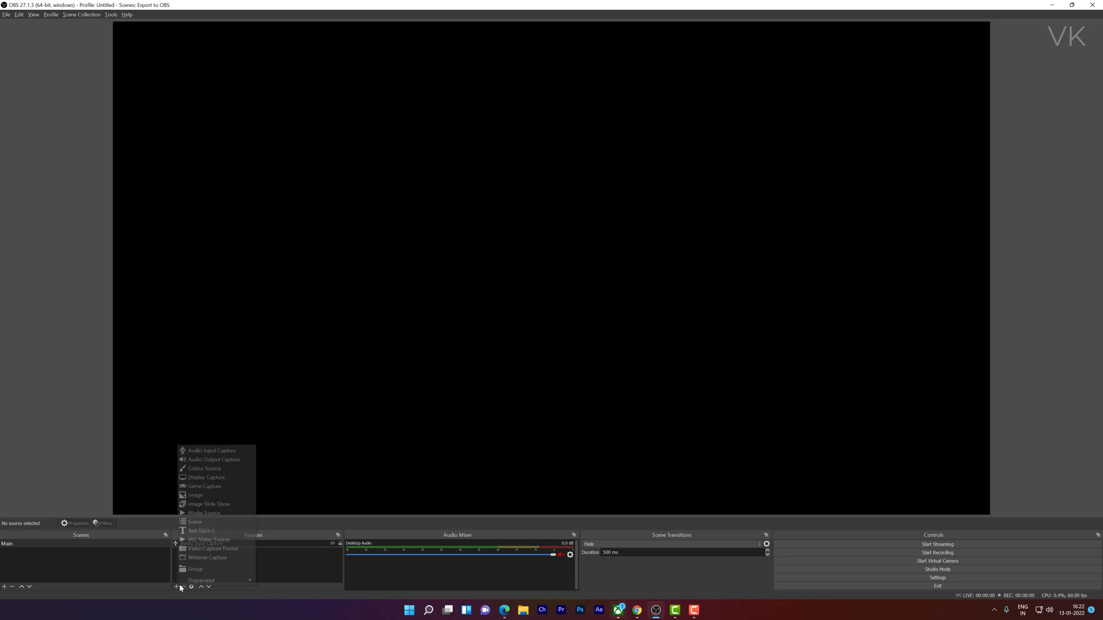
Add a new Video Capture Device source using the AVerMedia HD Capture GC573 1
{"action": "left_click", "coordinate": [211, 549]}
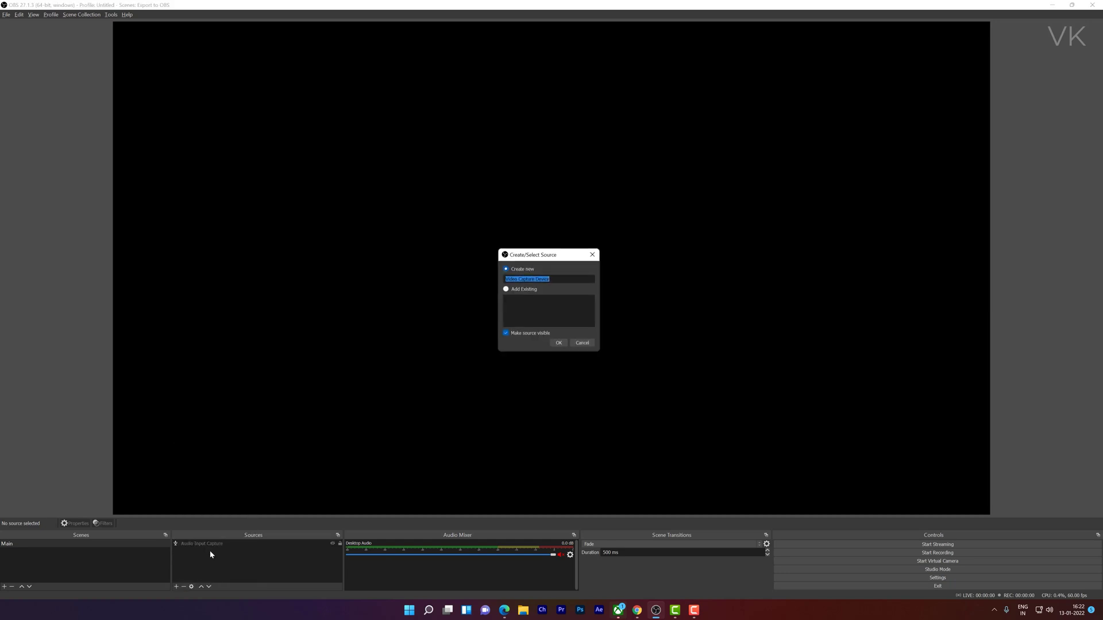
{"action": "left_click", "coordinate": [560, 344]}
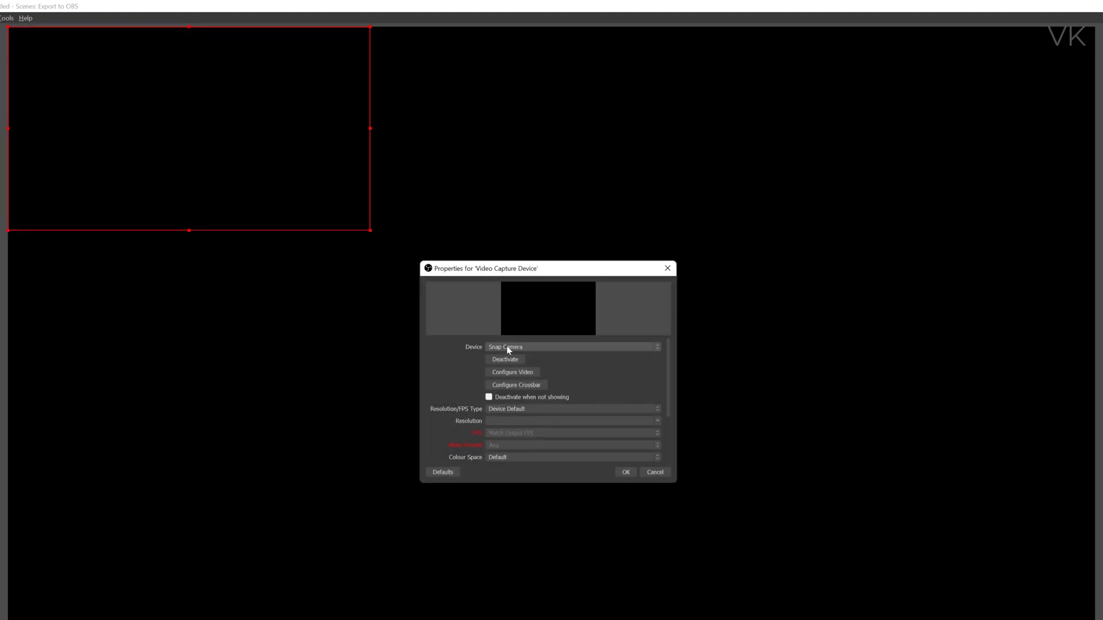
{"action": "left_click", "coordinate": [507, 347]}
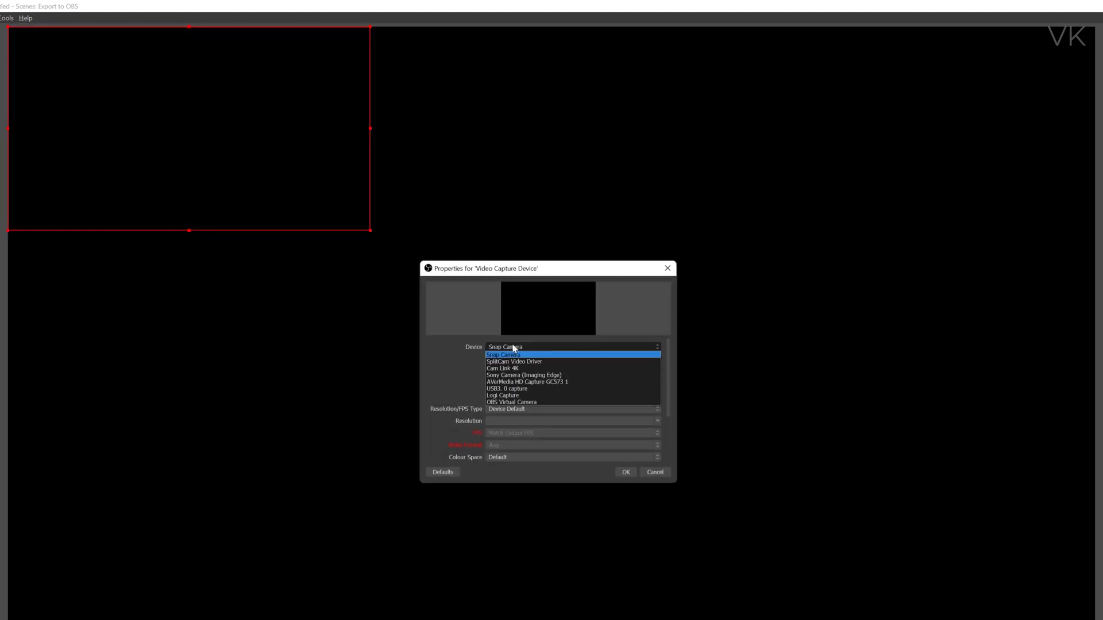
{"action": "left_click", "coordinate": [520, 382]}
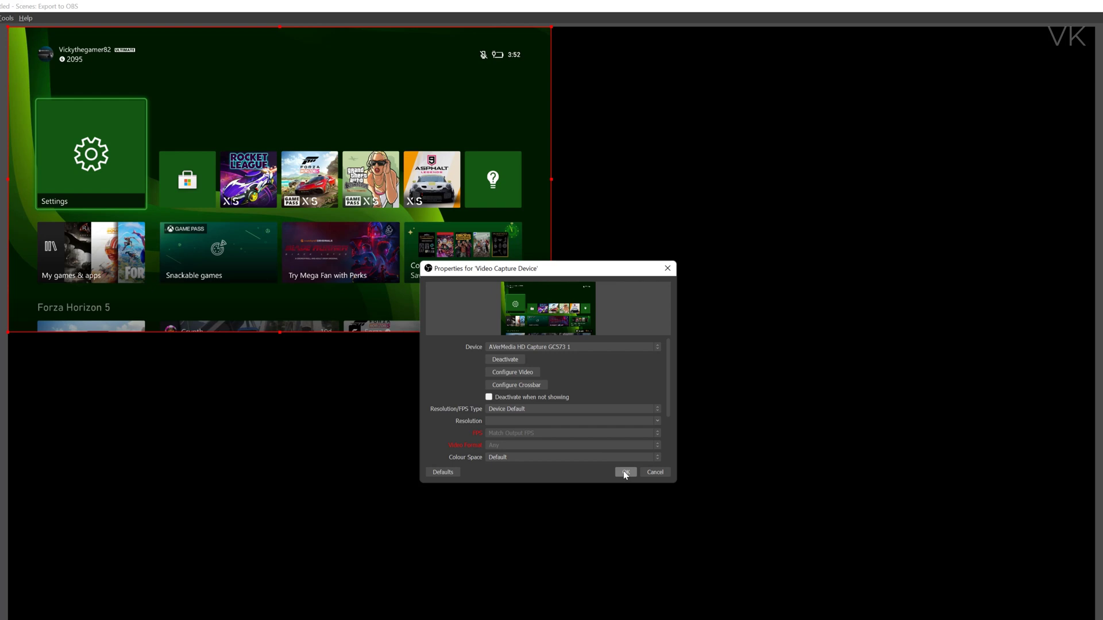
{"action": "left_click", "coordinate": [625, 471]}
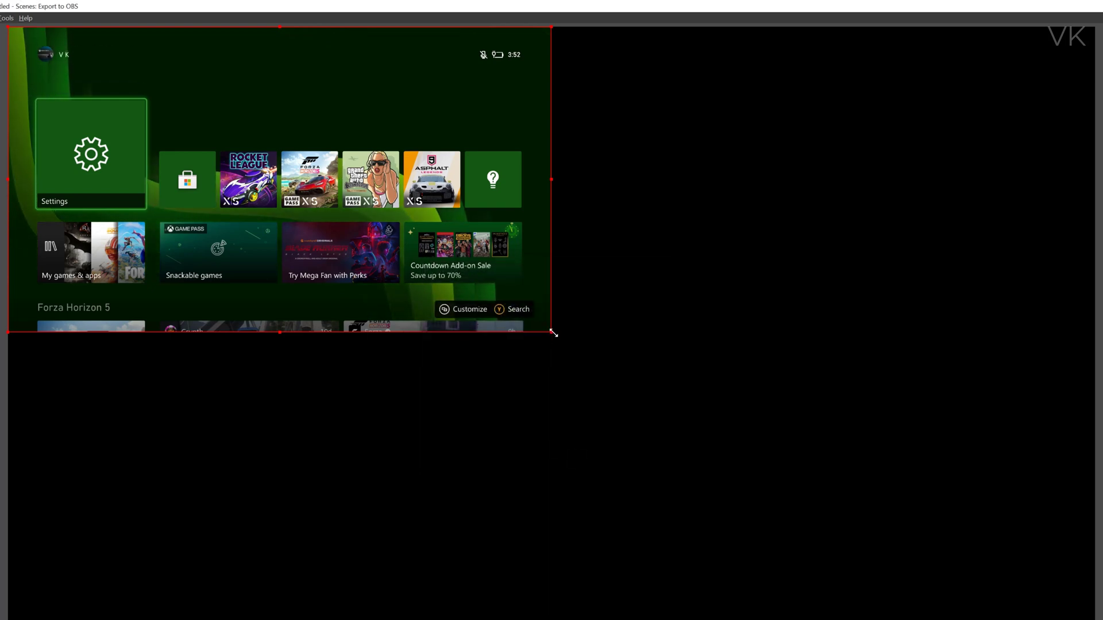
Stretch the capture source to fill the whole canvas via Transform > Stretch to screen
{"action": "right_click", "coordinate": [293, 147]}
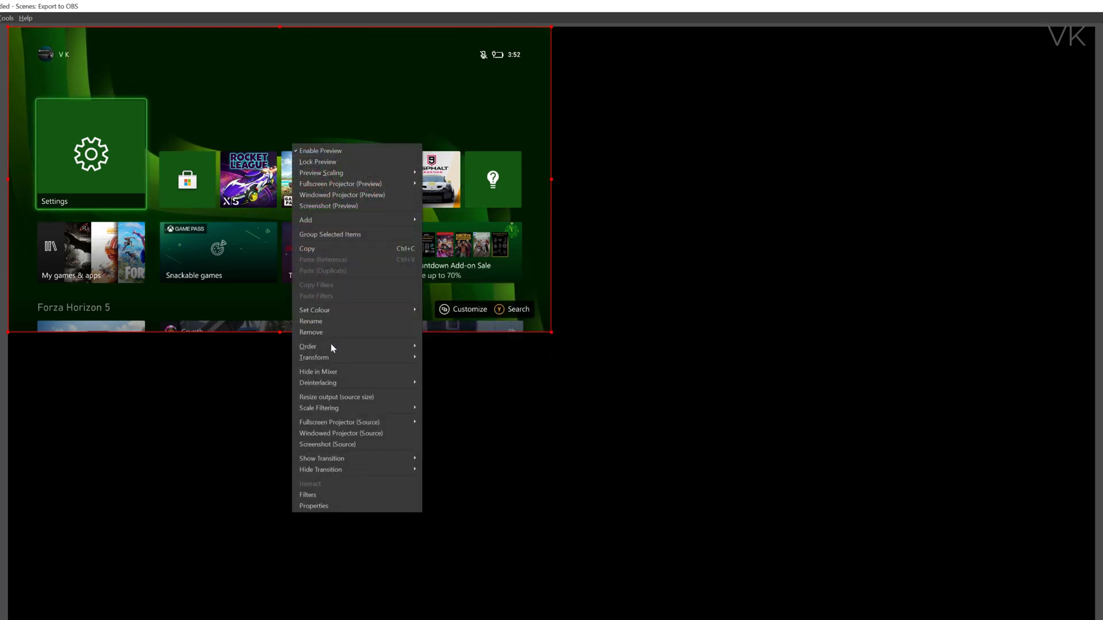
{"action": "mouse_move", "coordinate": [339, 359]}
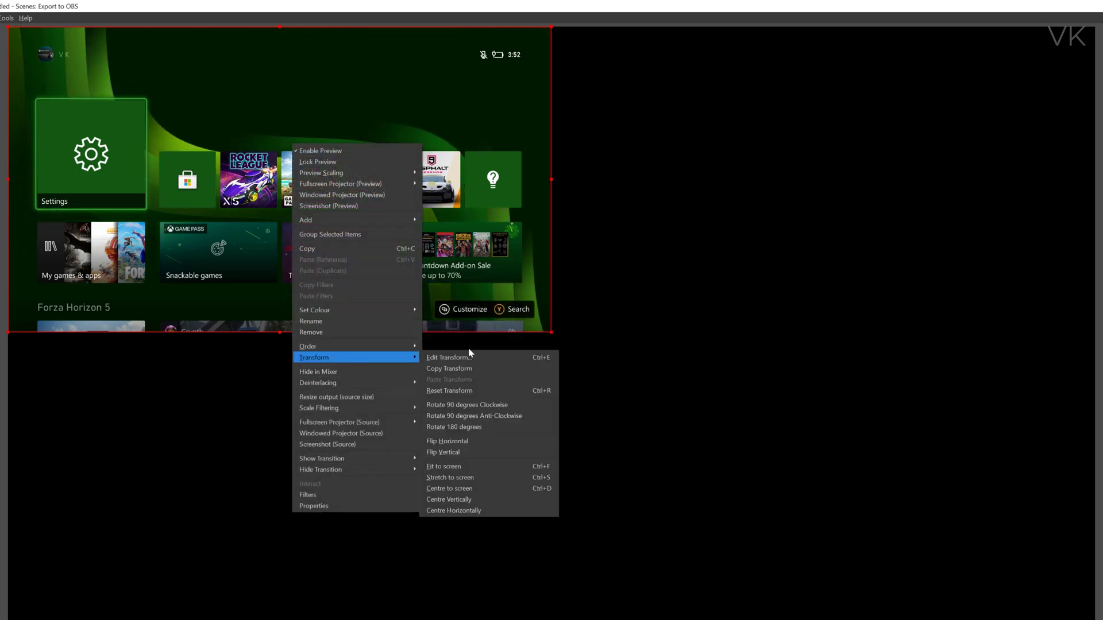
{"action": "left_click", "coordinate": [484, 482]}
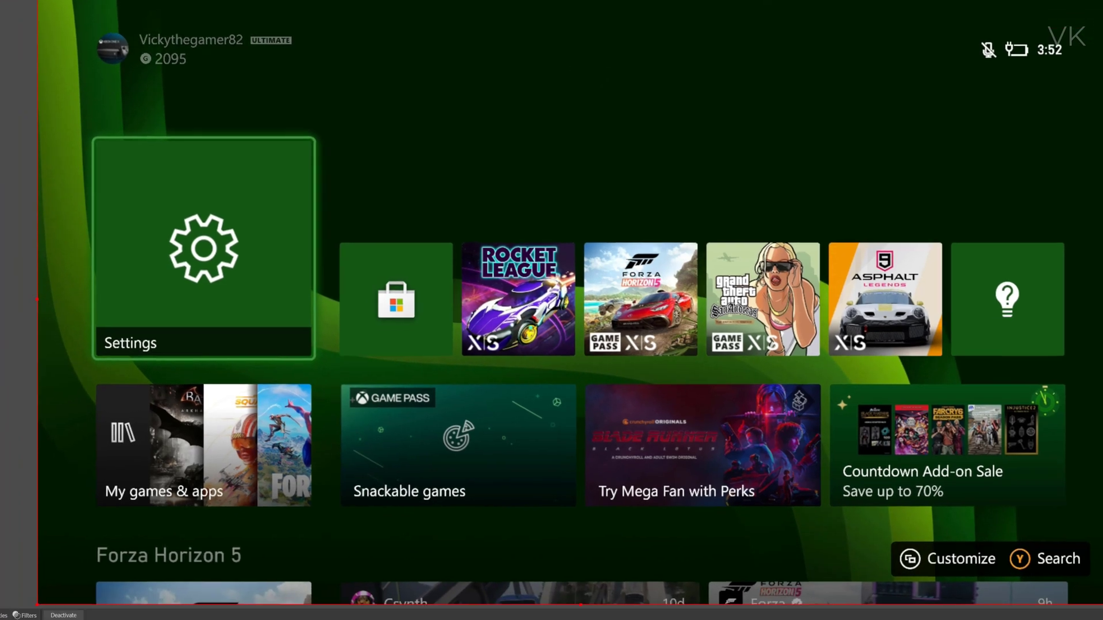
In the source's Properties, set Resolution/FPS Type to Custom with resolution 3840x2160
{"action": "right_click", "coordinate": [310, 534]}
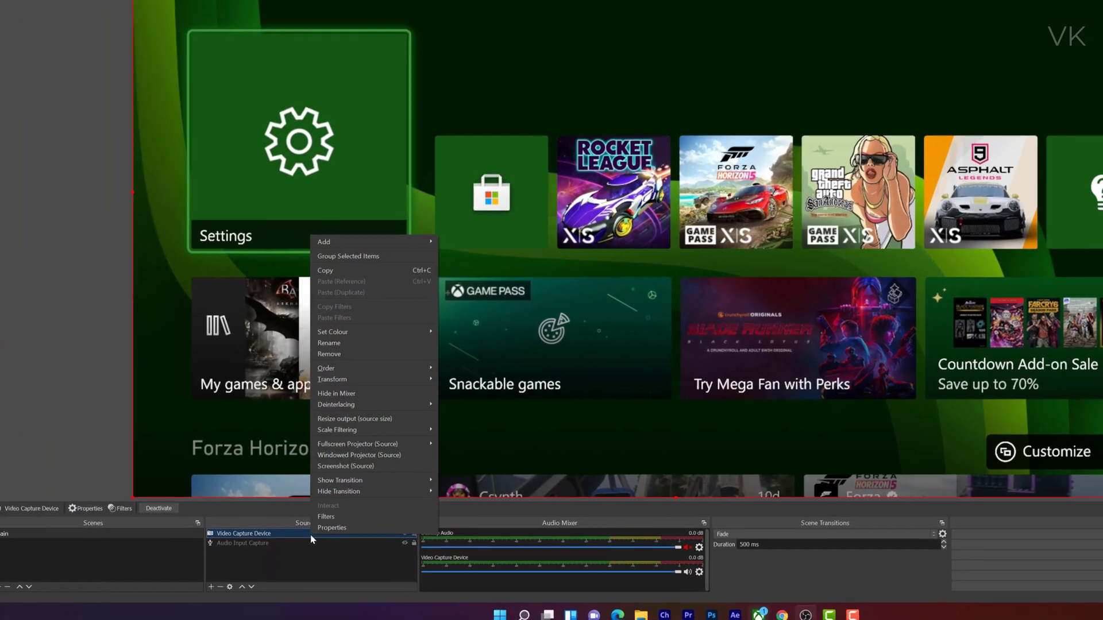
{"action": "left_click", "coordinate": [340, 520]}
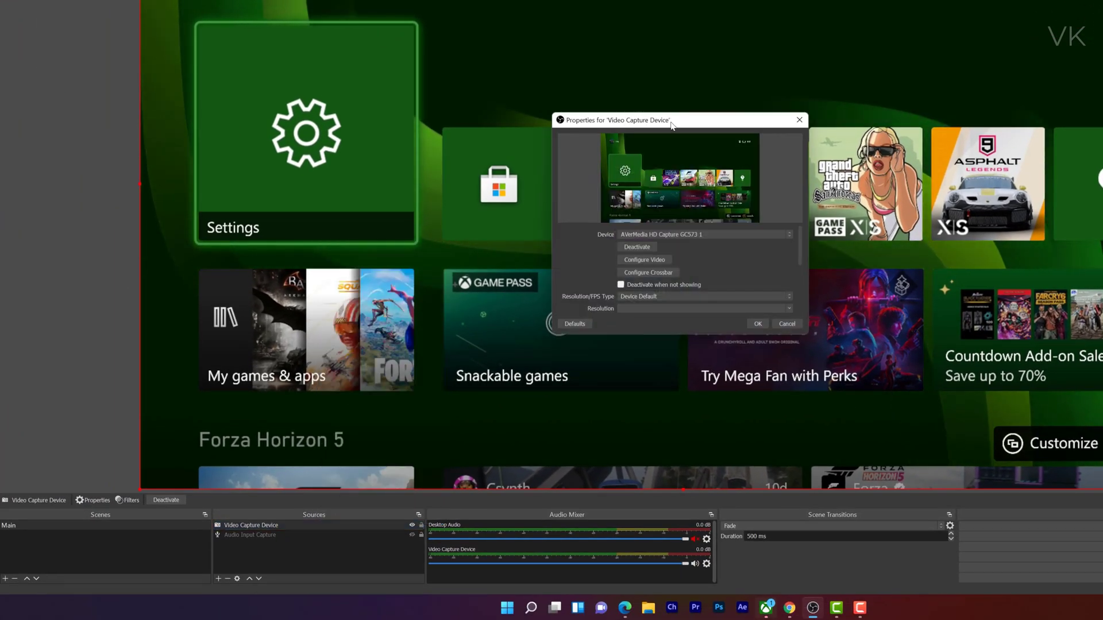
{"action": "left_click_drag", "start_coordinate": [671, 126], "coordinate": [594, 12]}
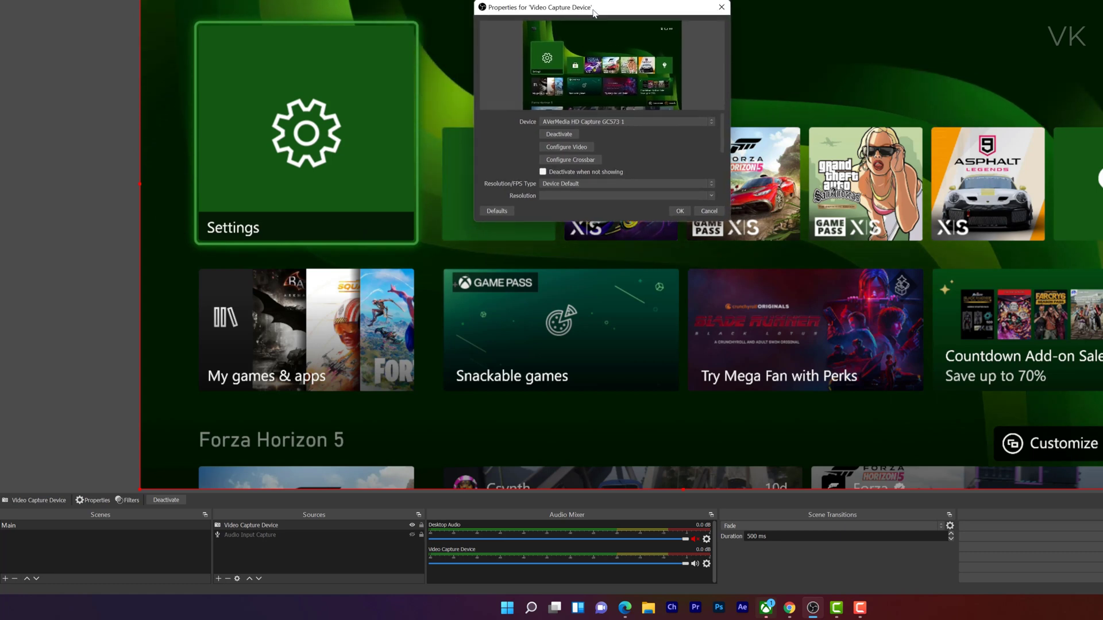
{"action": "scroll", "coordinate": [635, 157], "scroll_direction": "down", "scroll_amount": 1}
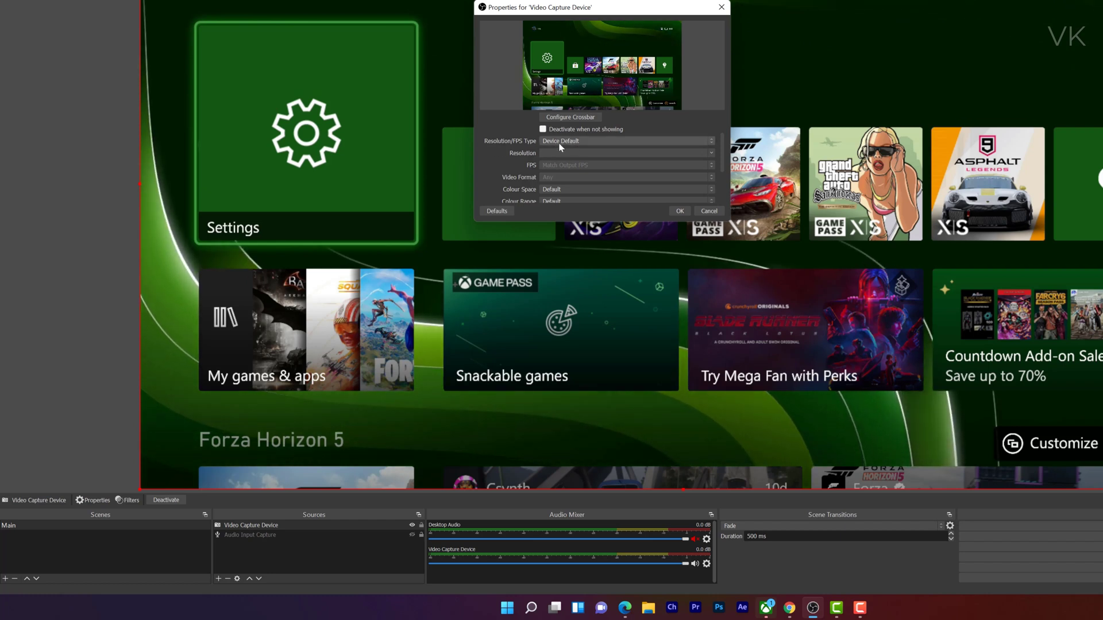
{"action": "left_click", "coordinate": [576, 140]}
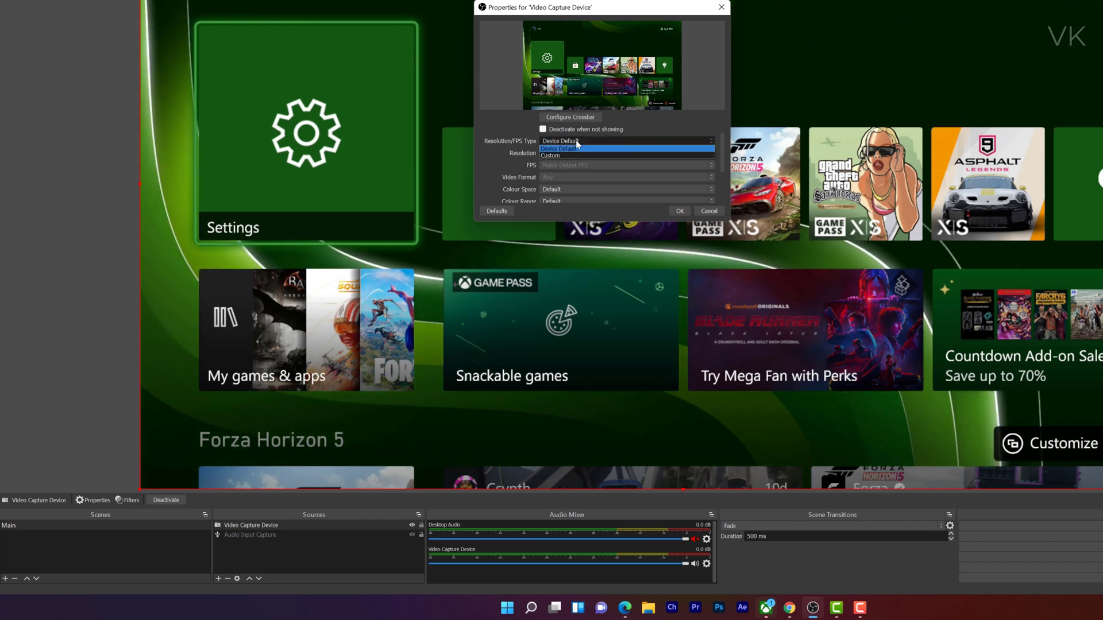
{"action": "left_click", "coordinate": [557, 156]}
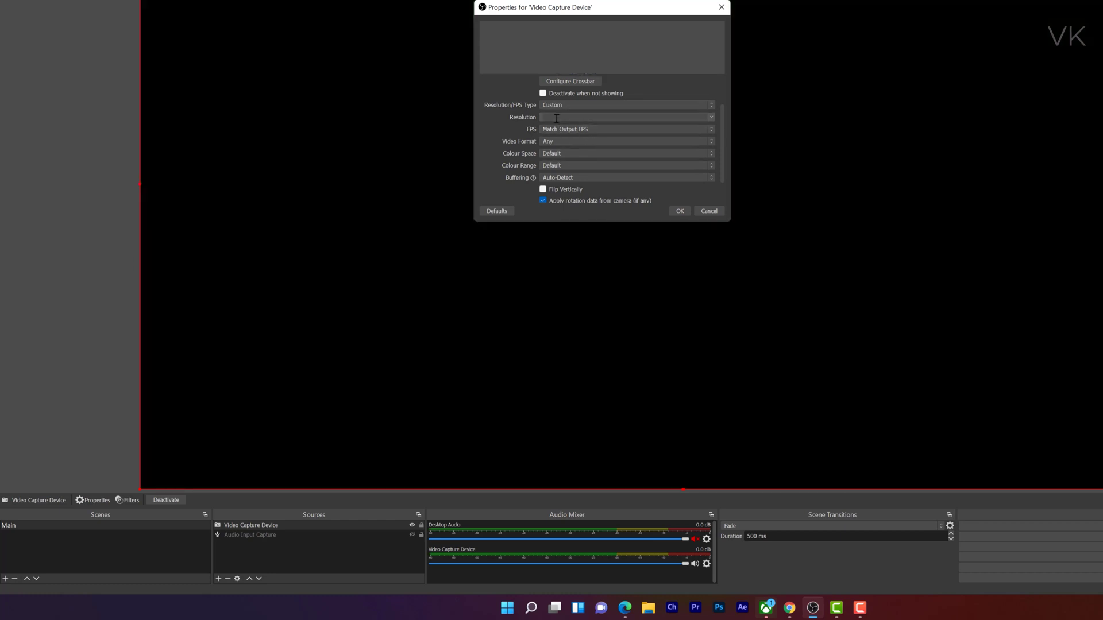
{"action": "left_click", "coordinate": [712, 119]}
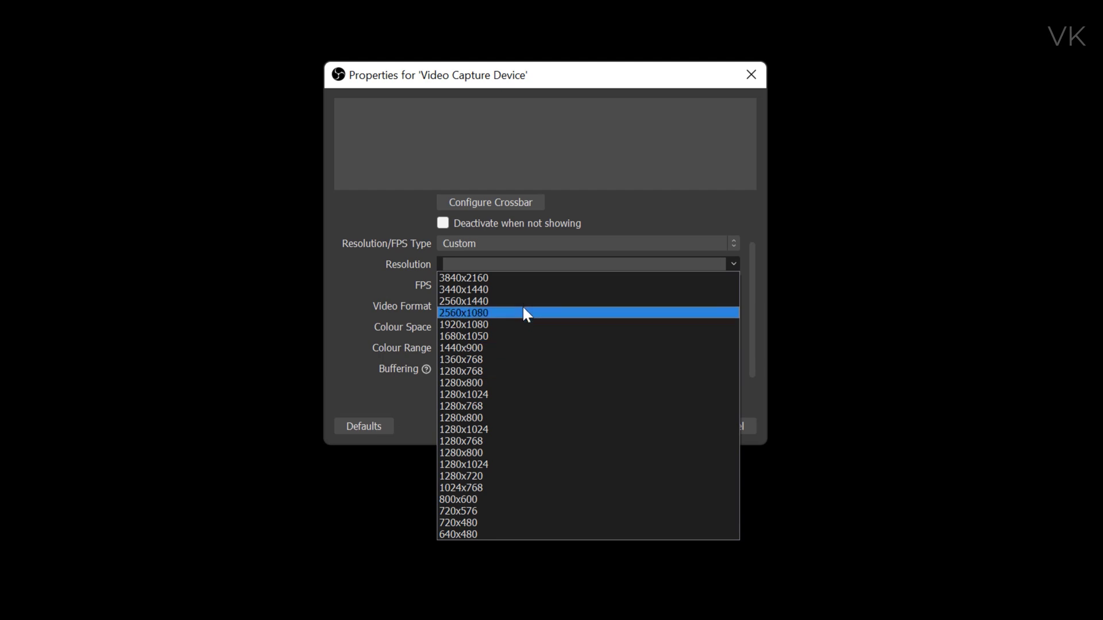
{"action": "left_click", "coordinate": [488, 278]}
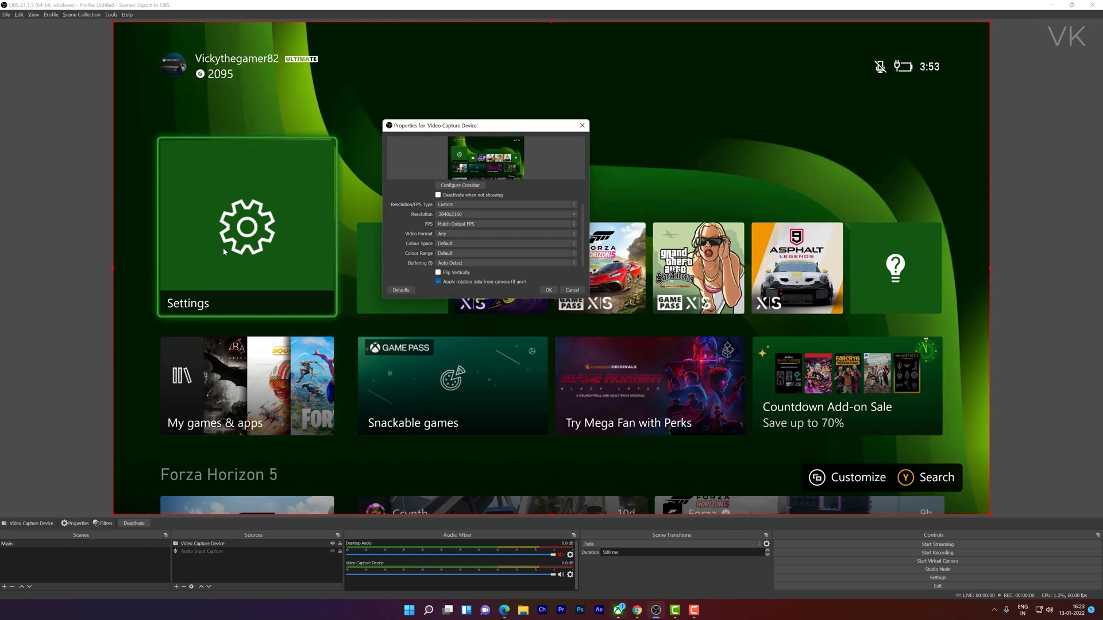
Toggle Resolution/FPS Type to Device Default and back to Custom, then bring up the FPS choices
{"action": "left_click", "coordinate": [482, 204]}
{"action": "left_click", "coordinate": [456, 210]}
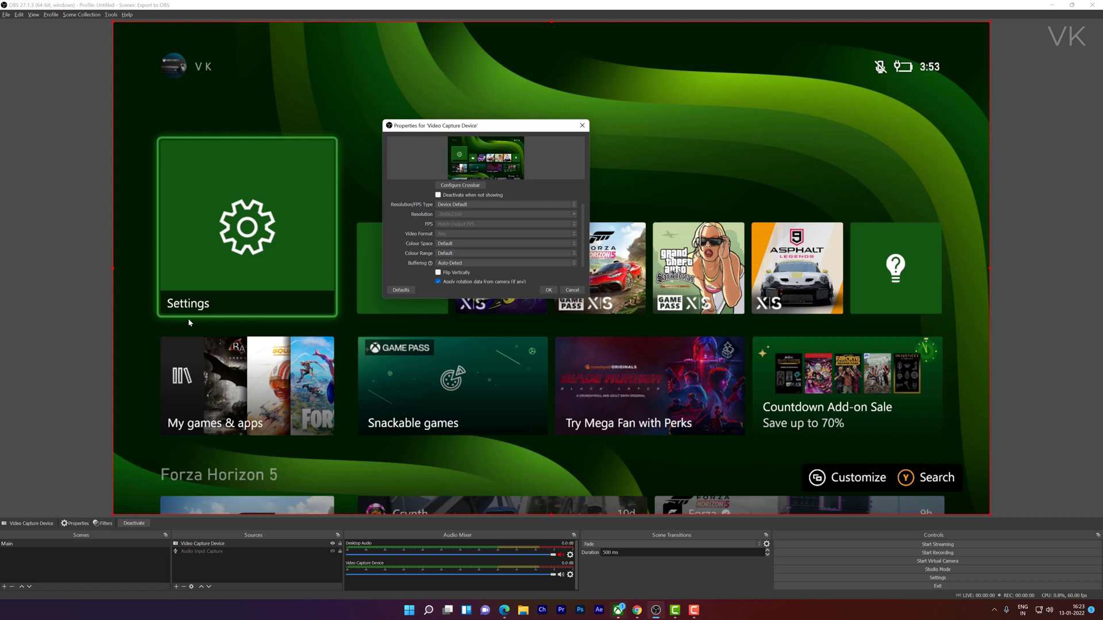
{"action": "left_click", "coordinate": [473, 205]}
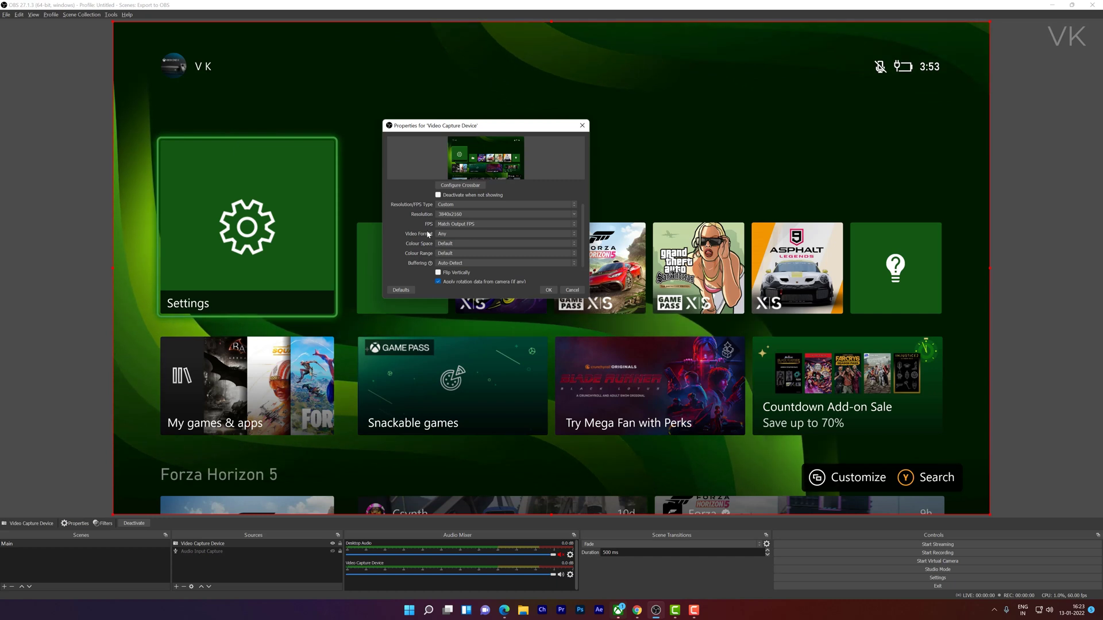
{"action": "left_click", "coordinate": [457, 226]}
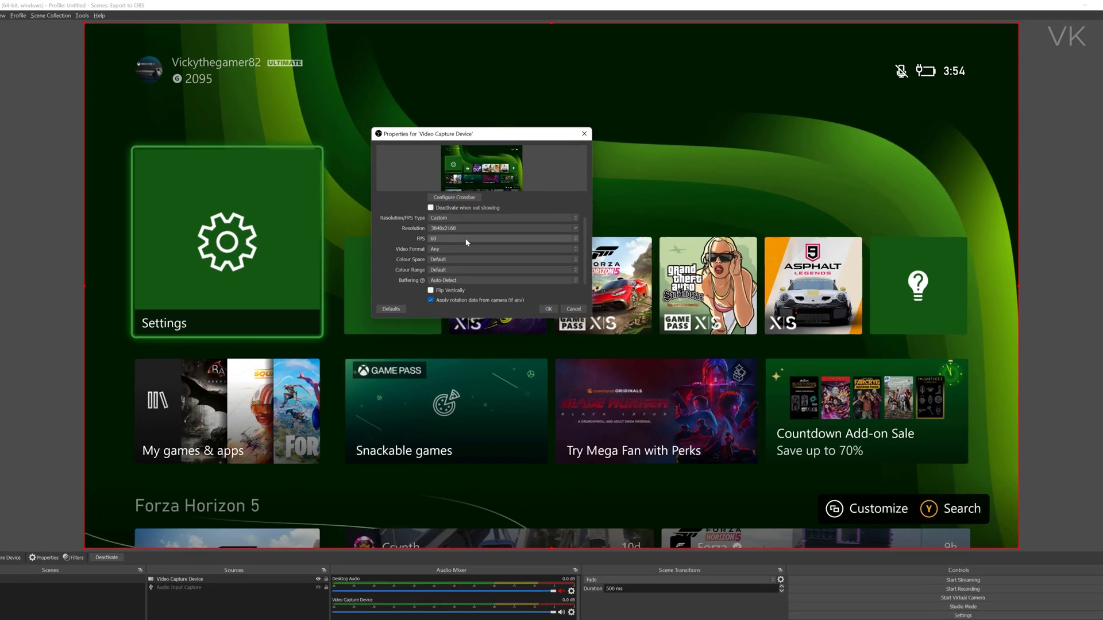
Keep the frame rate at 60 and set the video format to NV12
{"action": "left_click", "coordinate": [471, 225]}
{"action": "left_click", "coordinate": [471, 225]}
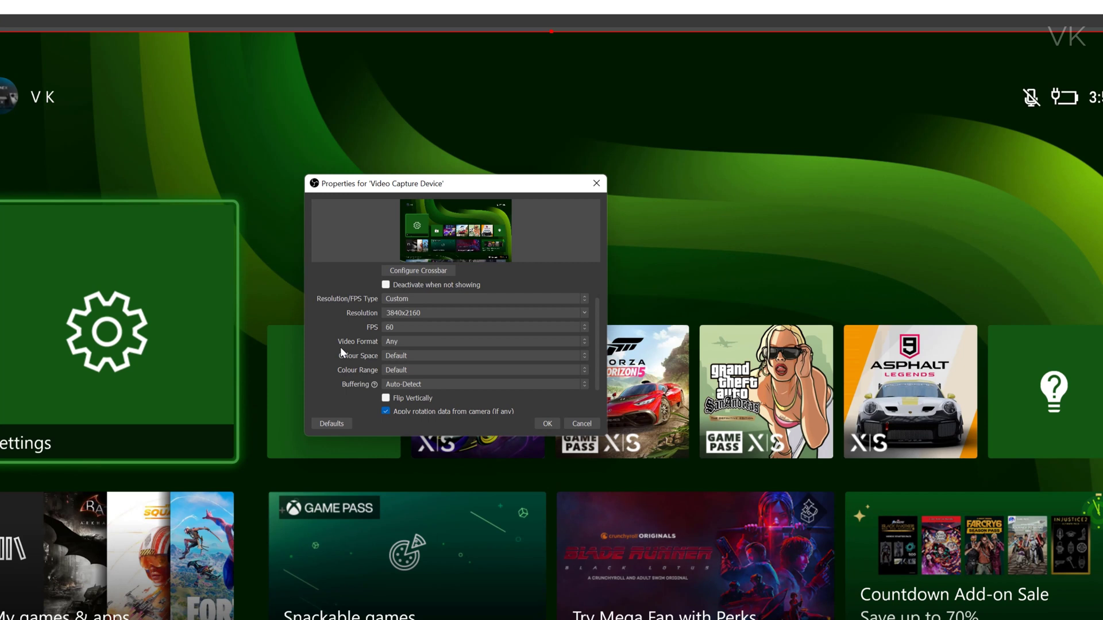
{"action": "left_click", "coordinate": [413, 343]}
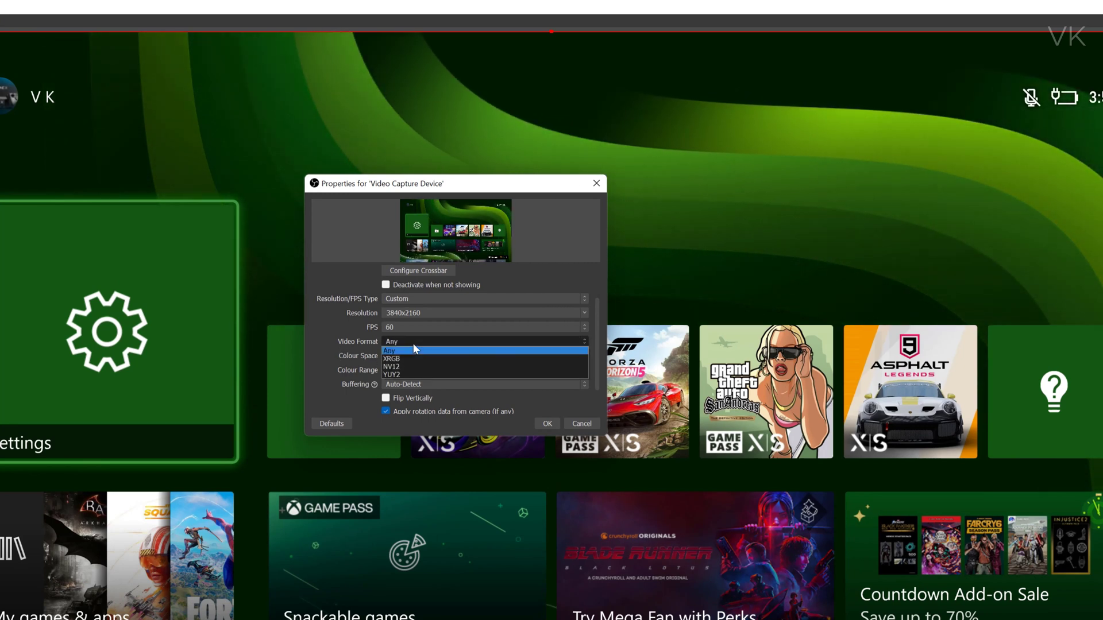
{"action": "left_click", "coordinate": [401, 368]}
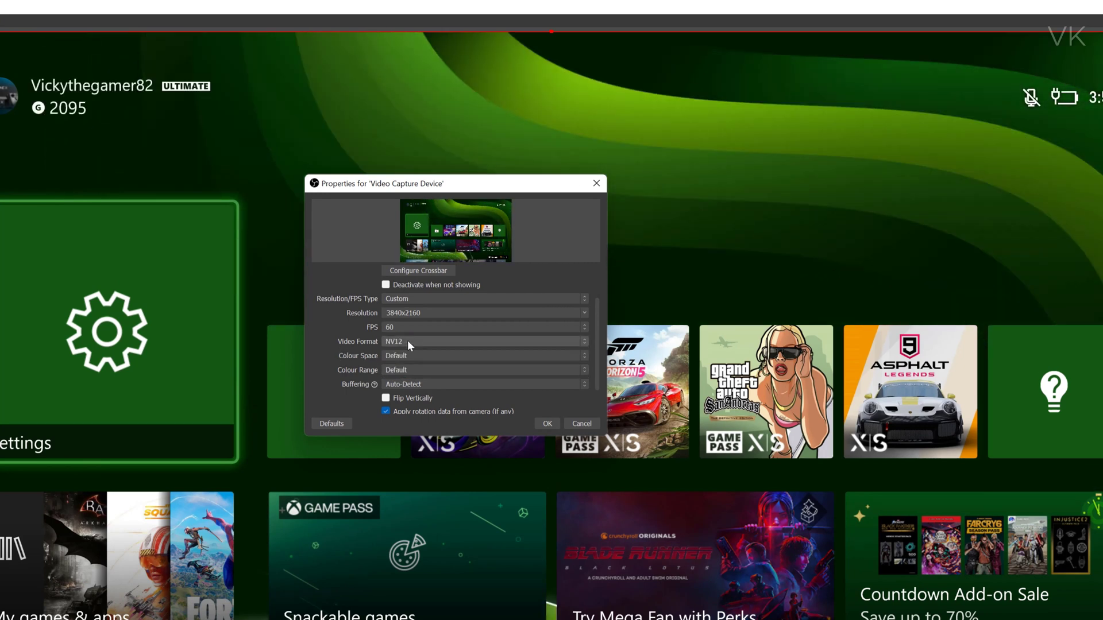
{"action": "left_click", "coordinate": [408, 340]}
{"action": "left_click", "coordinate": [407, 357]}
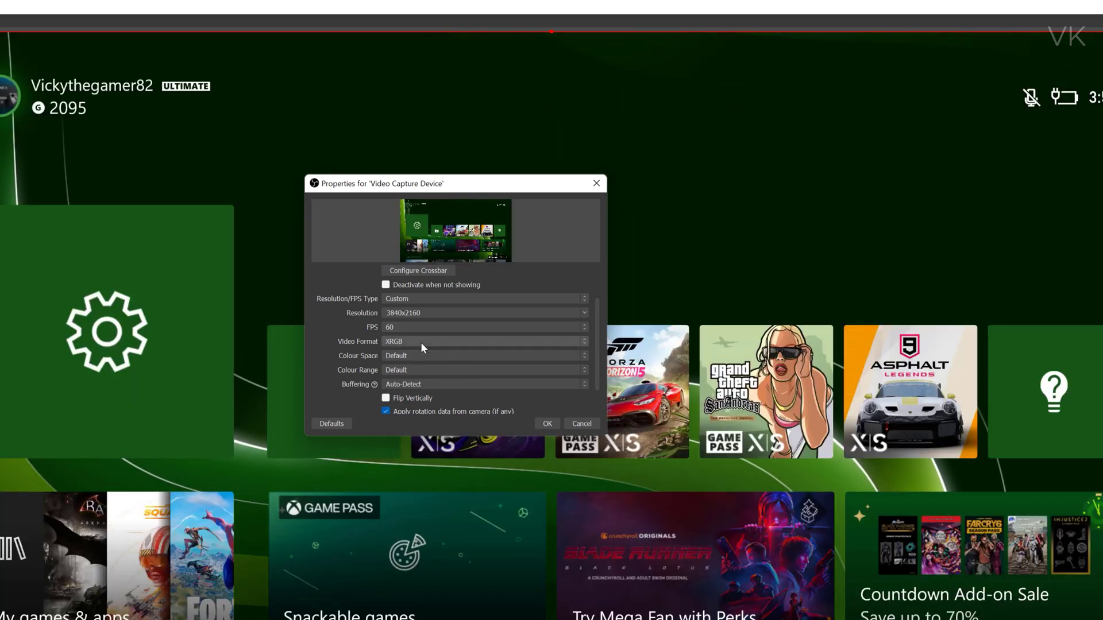
{"action": "left_click", "coordinate": [420, 343]}
{"action": "left_click", "coordinate": [411, 365]}
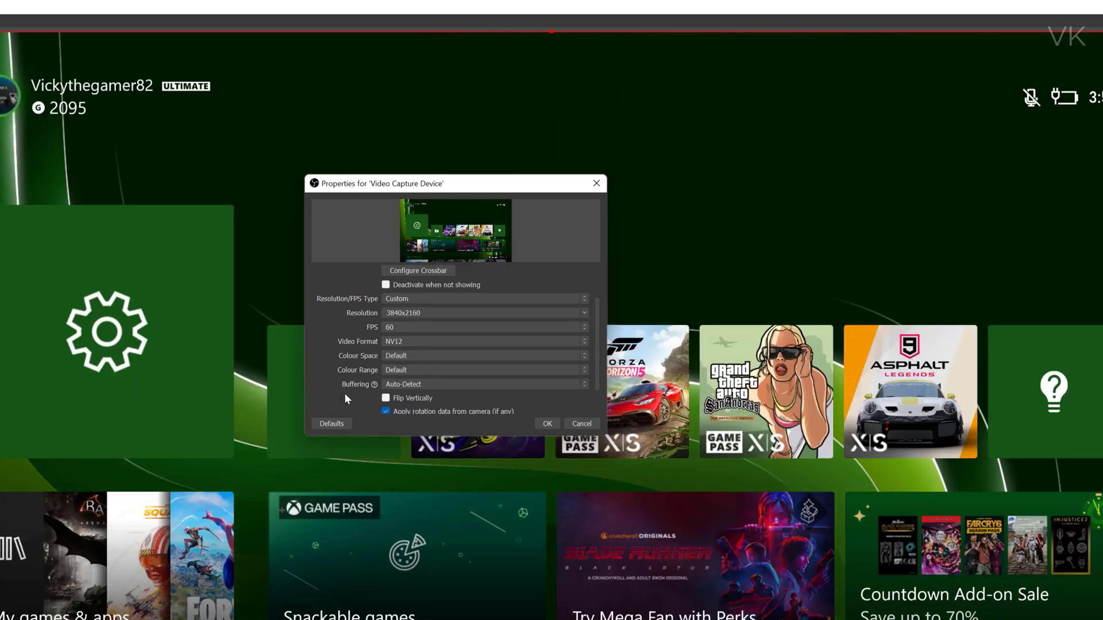
Set colour space 709 and colour range Full, keeping Audio Output Mode as Capture audio only
{"action": "left_click", "coordinate": [416, 357]}
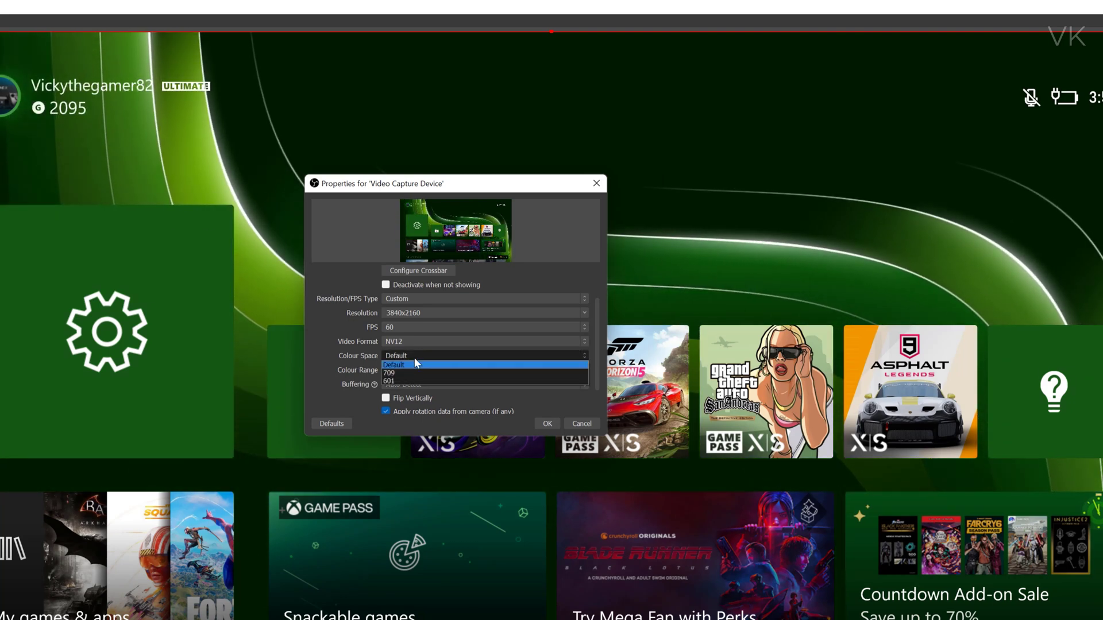
{"action": "left_click", "coordinate": [406, 373]}
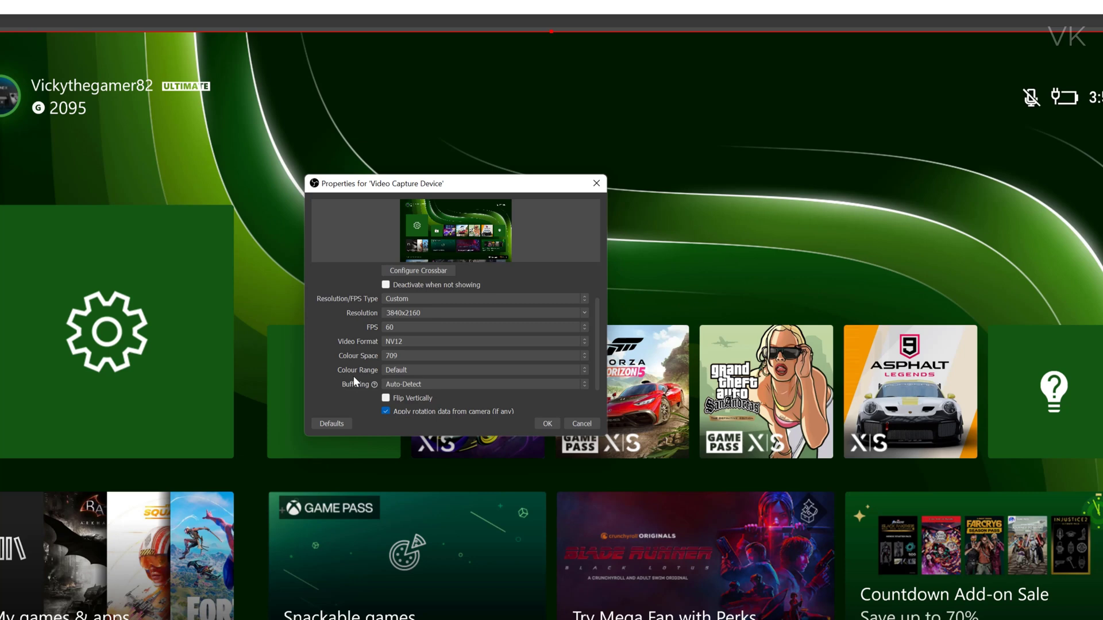
{"action": "left_click", "coordinate": [401, 371]}
{"action": "left_click", "coordinate": [402, 394]}
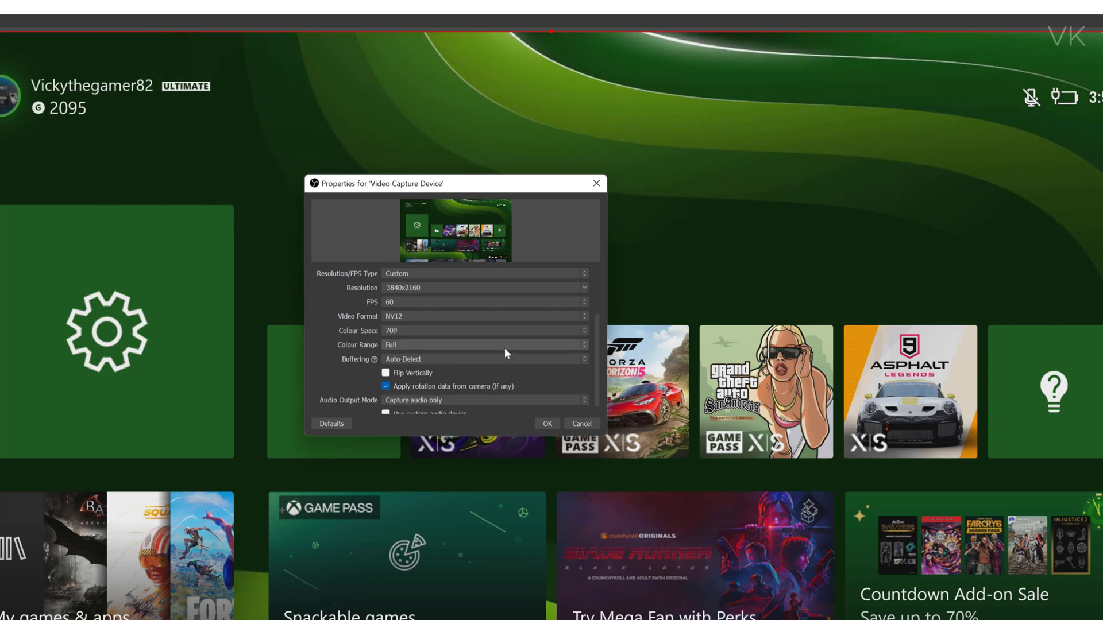
{"action": "scroll", "coordinate": [514, 363], "scroll_direction": "down", "scroll_amount": 1}
{"action": "left_click", "coordinate": [489, 393]}
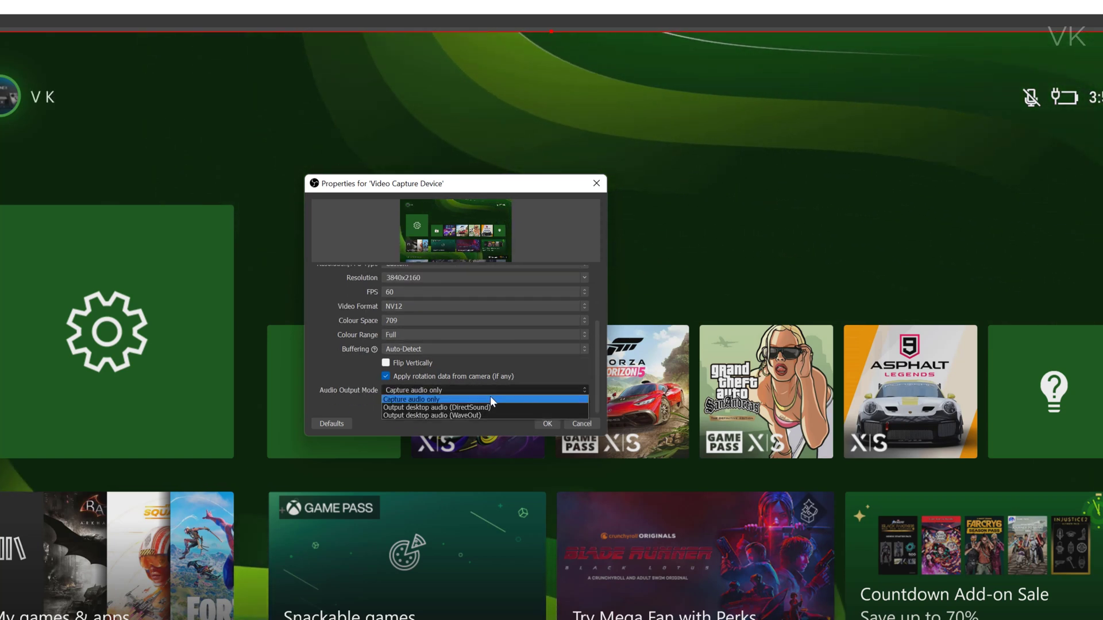
{"action": "left_click", "coordinate": [433, 398]}
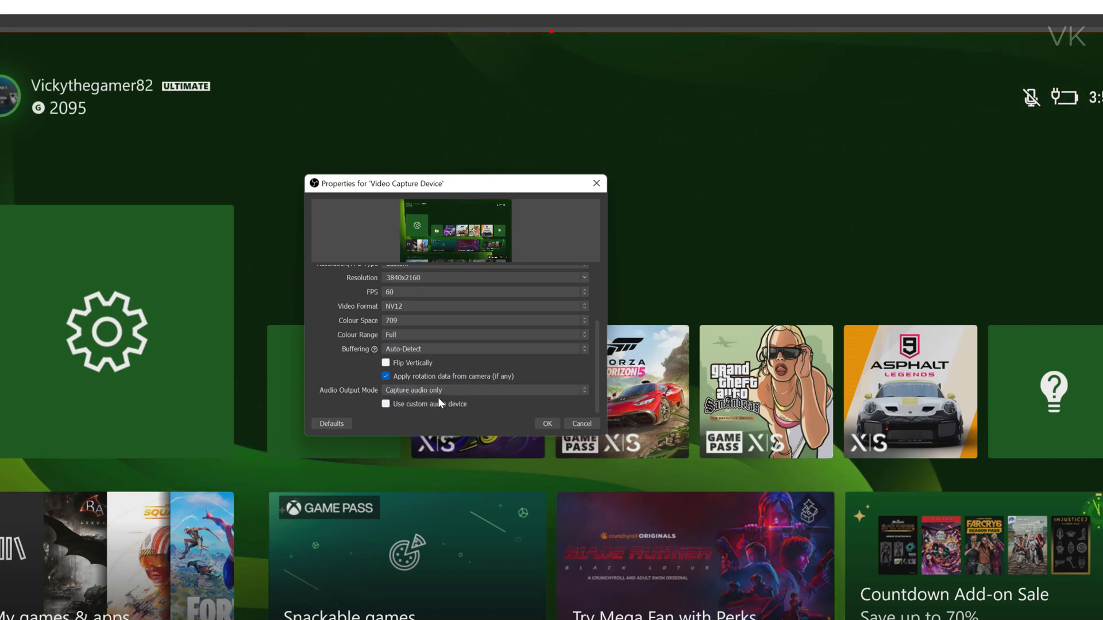
{"action": "scroll", "coordinate": [494, 354], "scroll_direction": "up", "scroll_amount": 3}
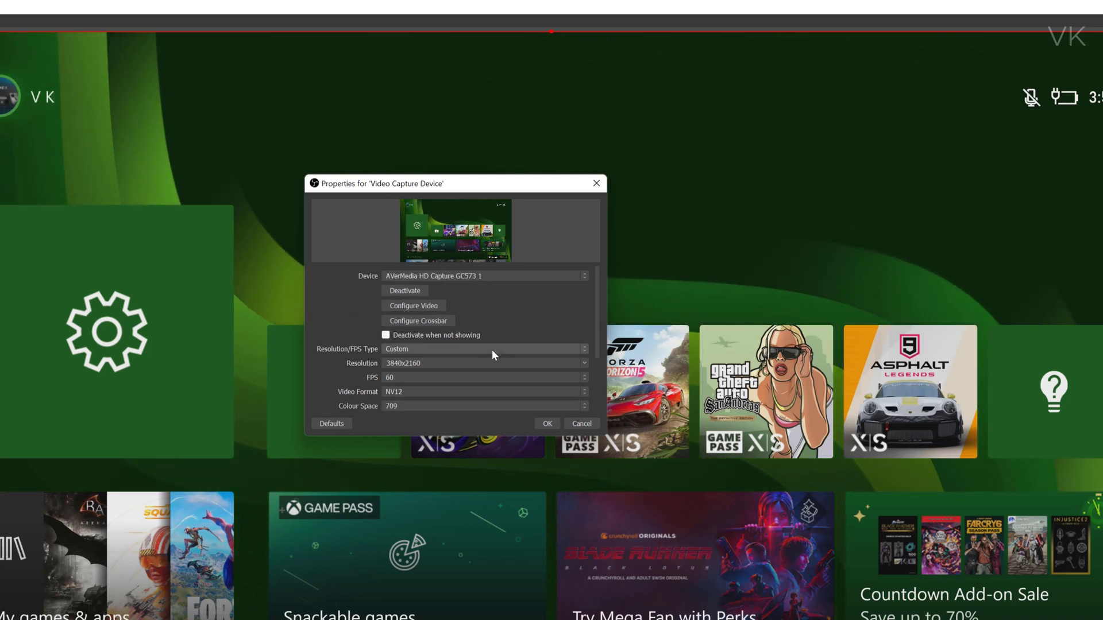
In Configure Video's Video Proc Amp, set sharpness 143, brightness 131 and contrast 130, then confirm
{"action": "left_click", "coordinate": [421, 305]}
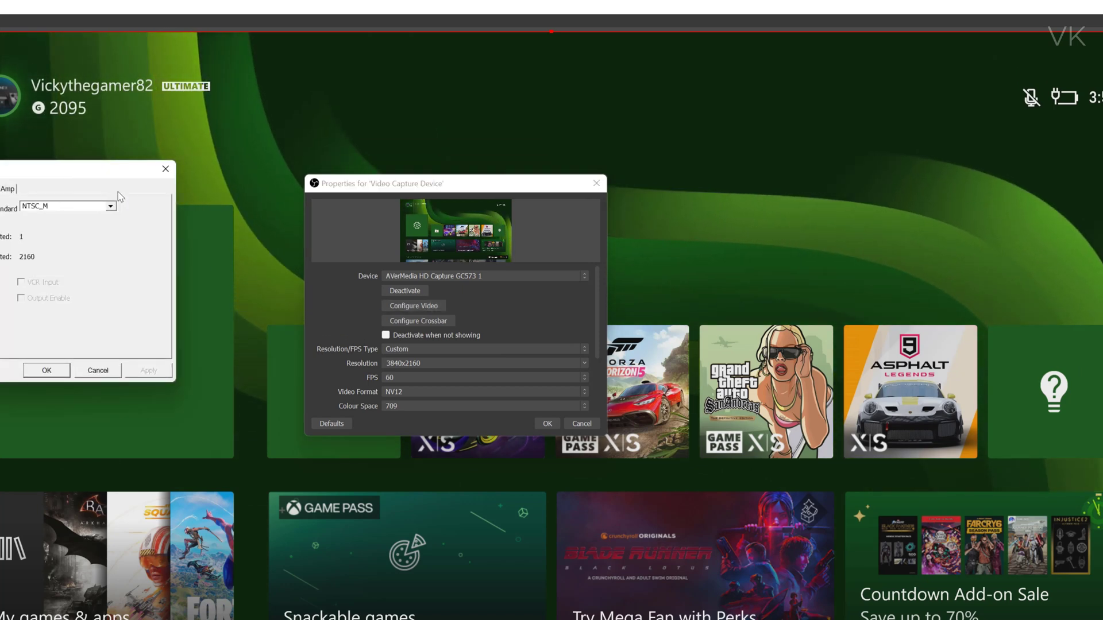
{"action": "left_click_drag", "start_coordinate": [68, 169], "coordinate": [184, 187]}
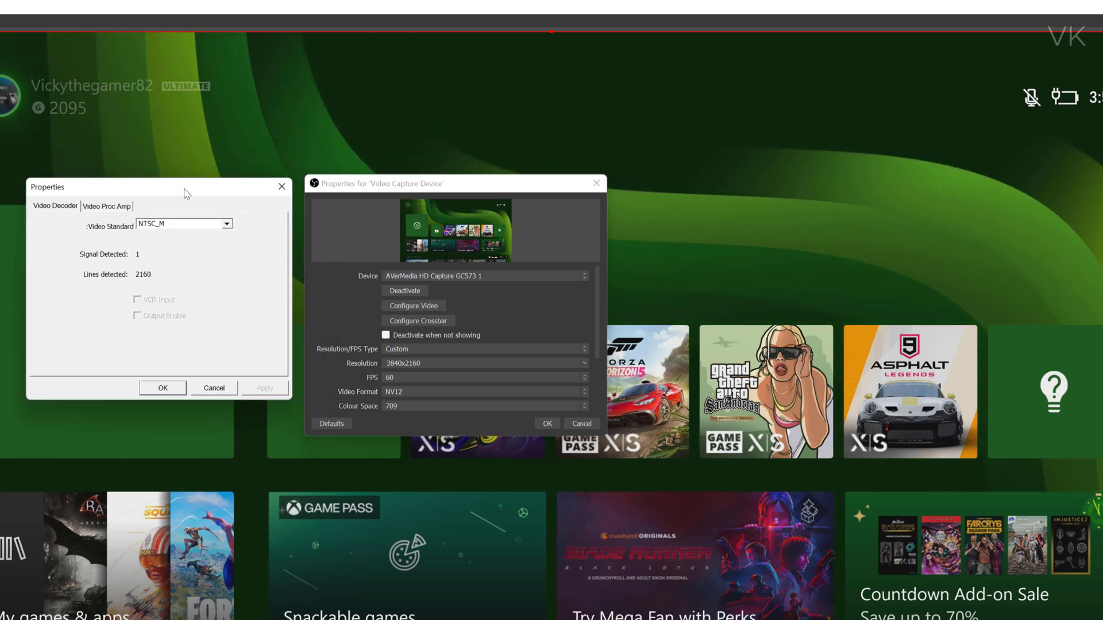
{"action": "left_click", "coordinate": [106, 208]}
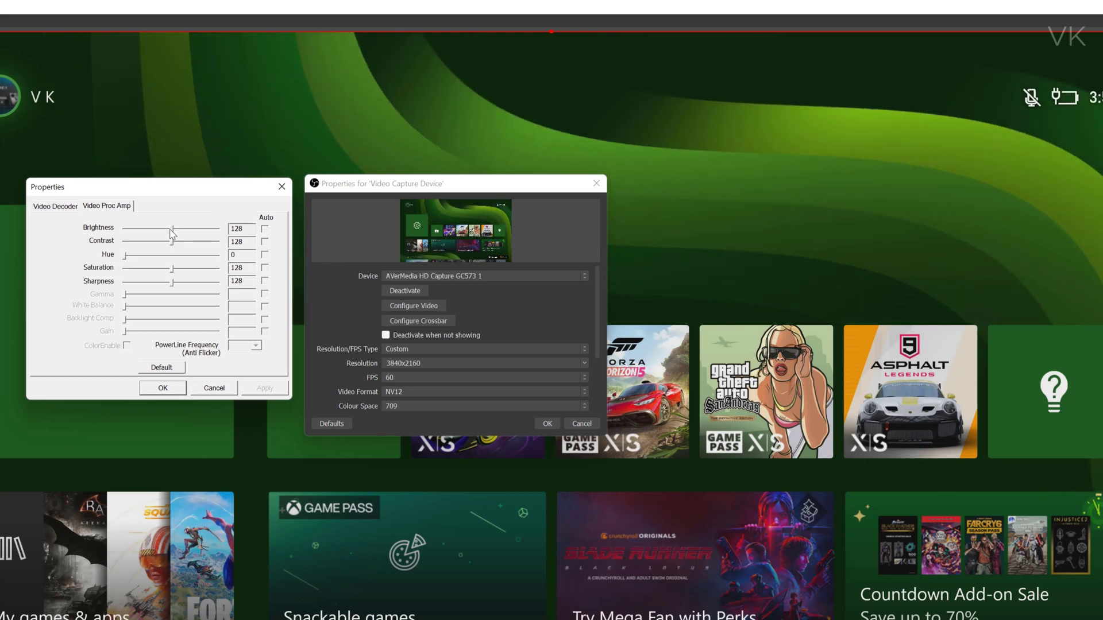
{"action": "double_click", "coordinate": [242, 231]}
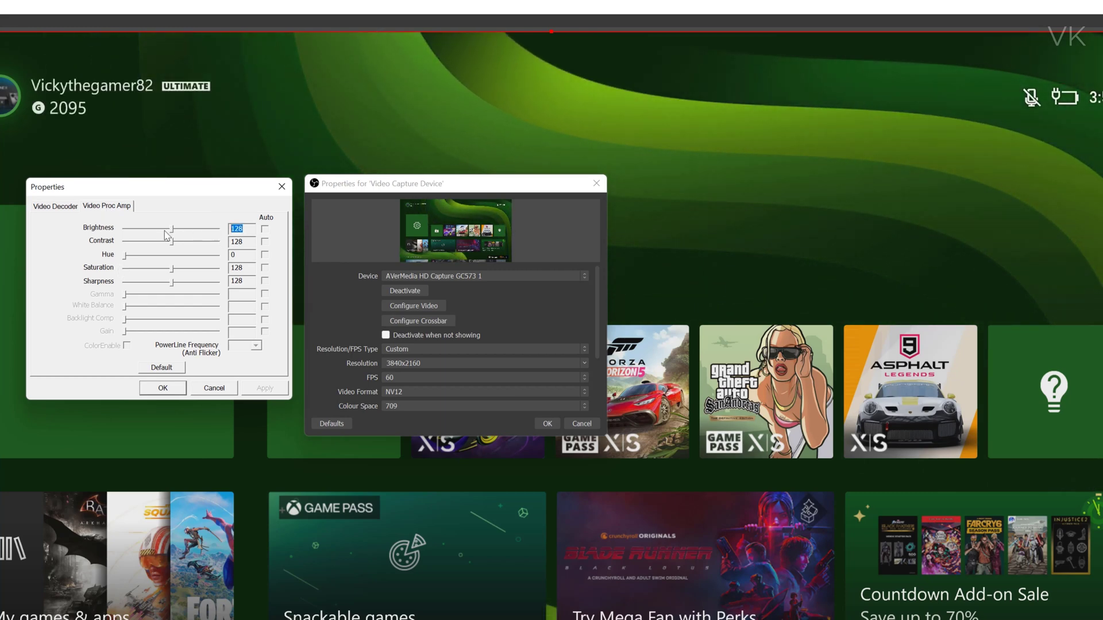
{"action": "left_click_drag", "start_coordinate": [172, 231], "coordinate": [176, 252]}
{"action": "left_click", "coordinate": [171, 371]}
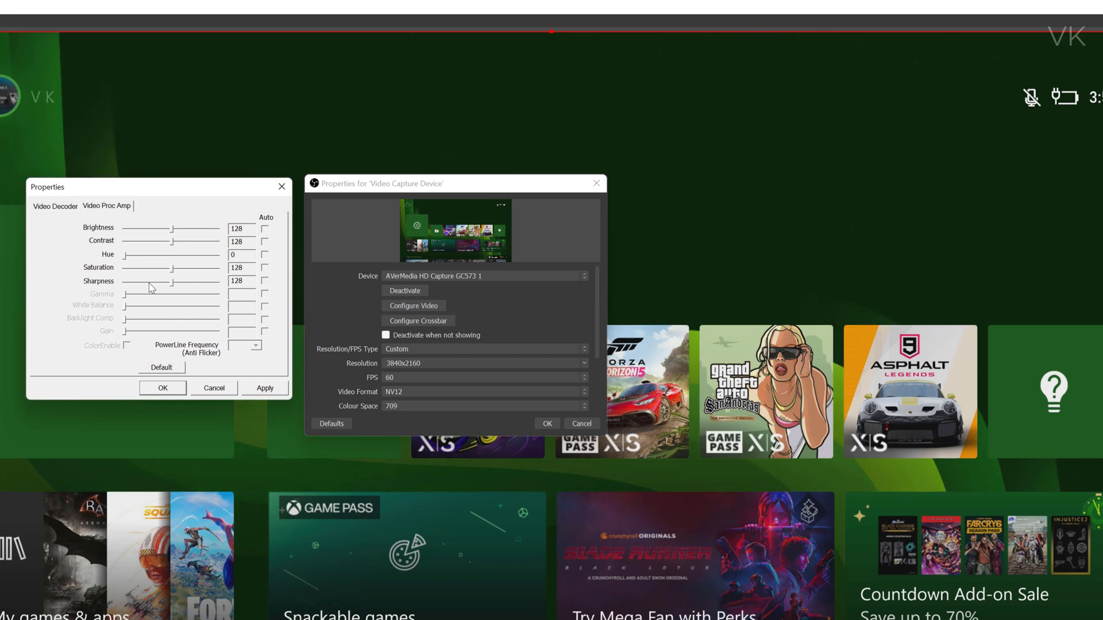
{"action": "left_click_drag", "start_coordinate": [173, 282], "coordinate": [180, 290]}
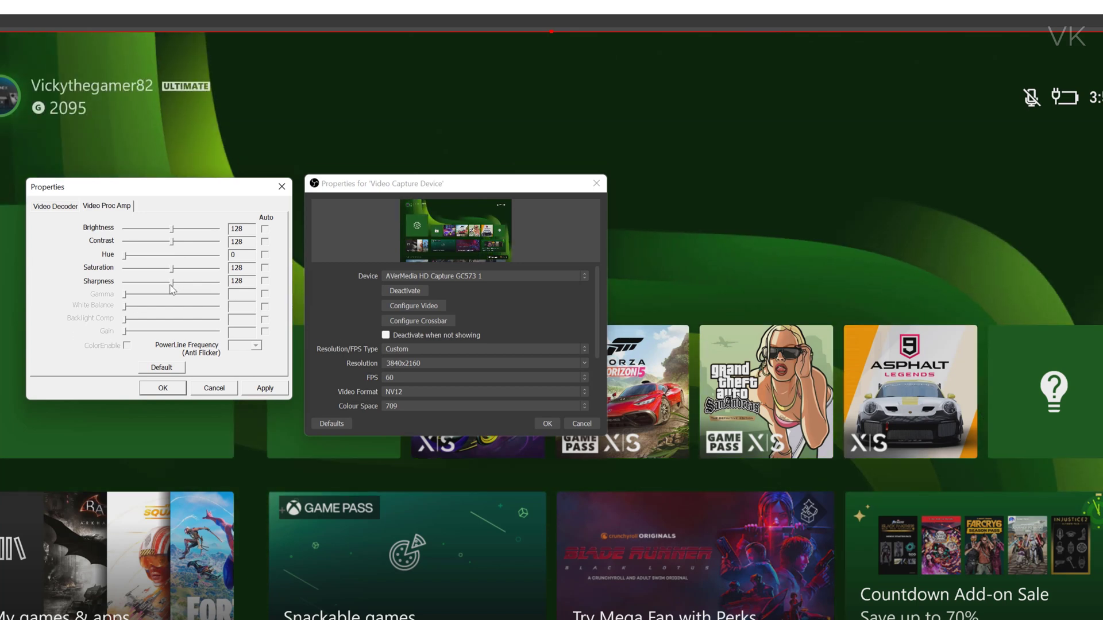
{"action": "left_click", "coordinate": [183, 231]}
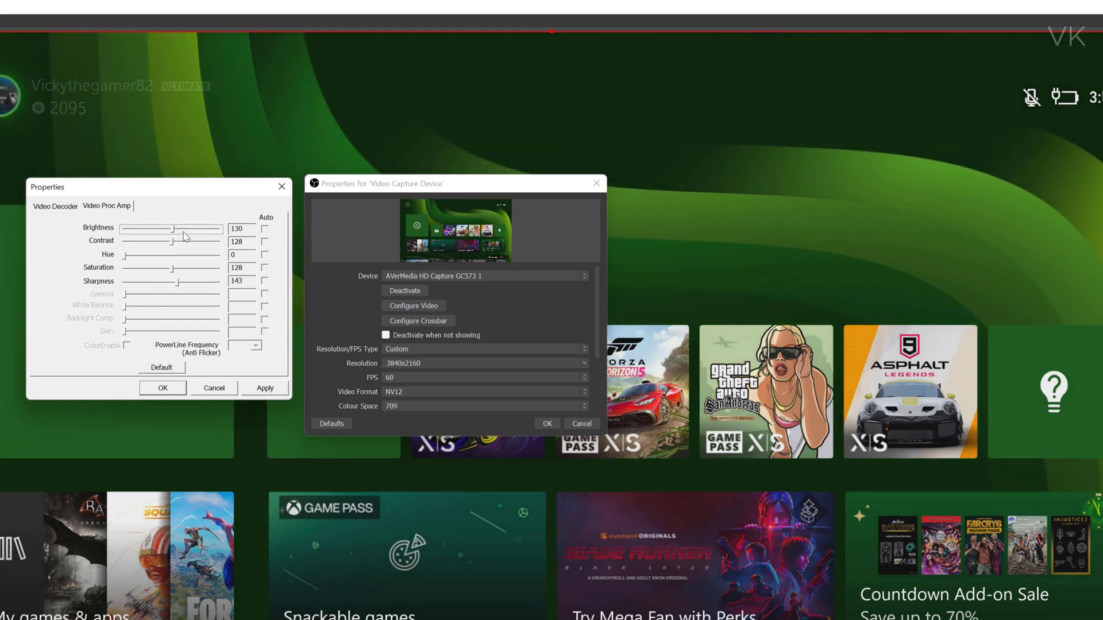
{"action": "left_click_drag", "start_coordinate": [172, 242], "coordinate": [173, 243]}
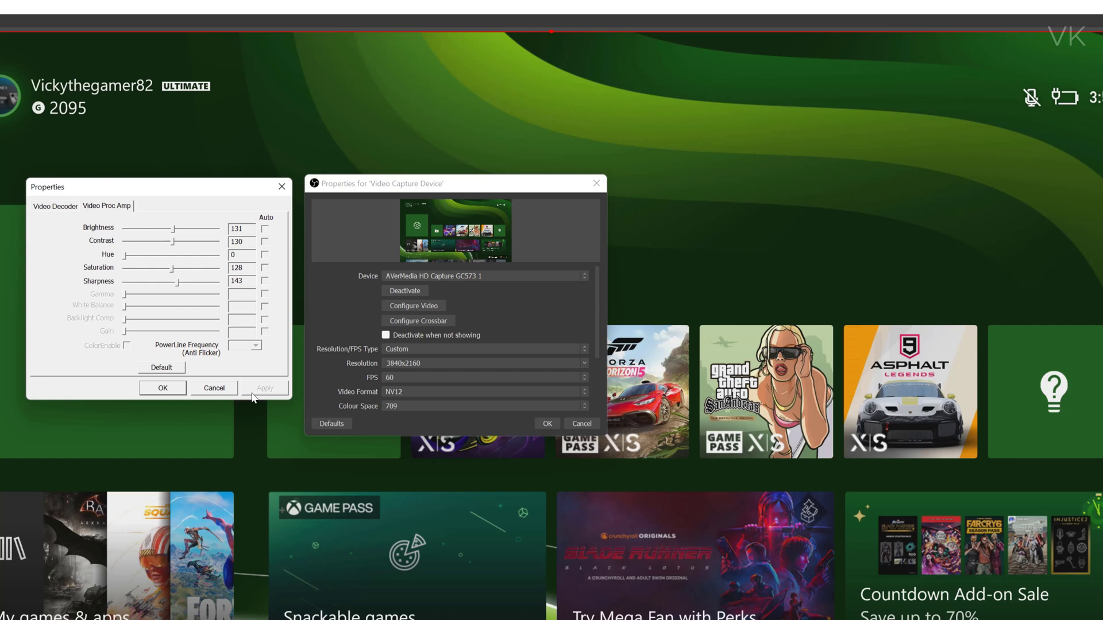
{"action": "left_click", "coordinate": [176, 390]}
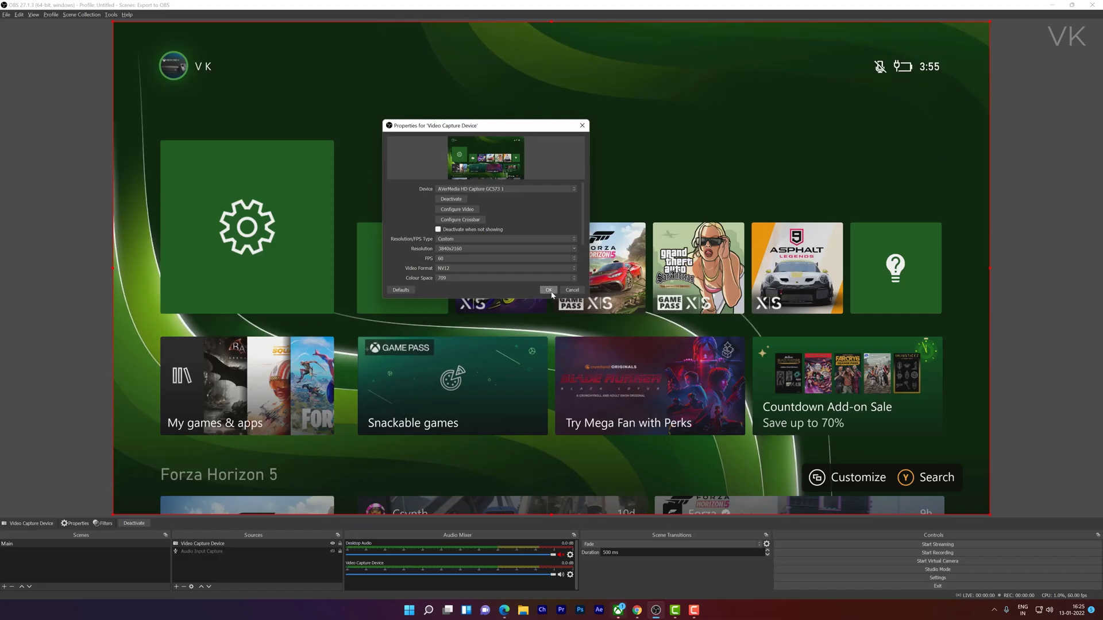
Accept the capture device properties and go to Settings > Output
{"action": "left_click", "coordinate": [548, 424]}
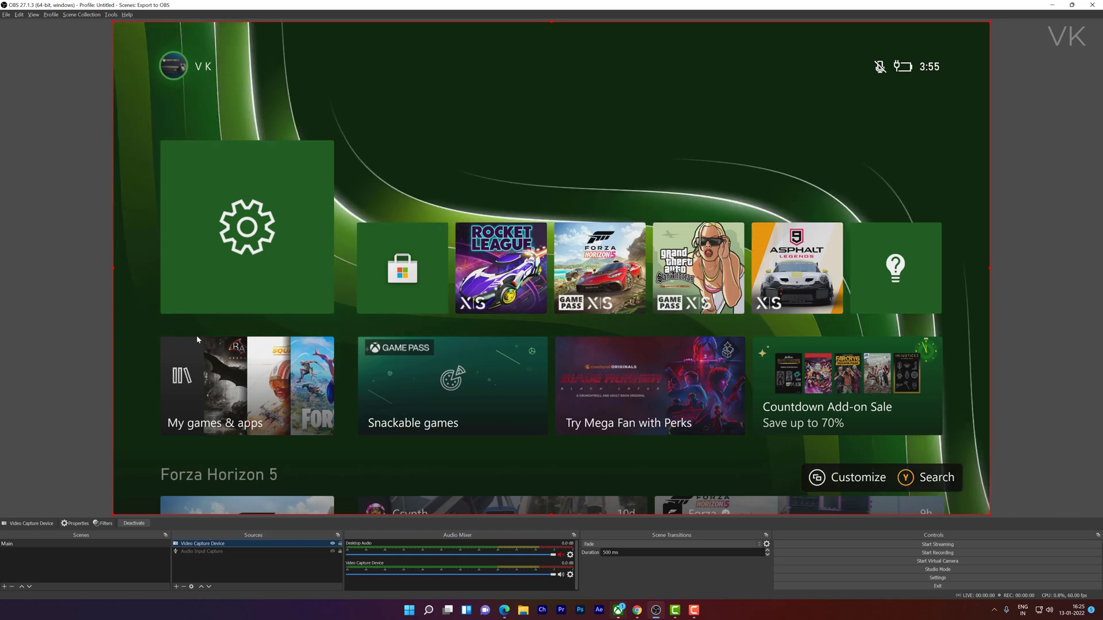
{"action": "left_click", "coordinate": [947, 578]}
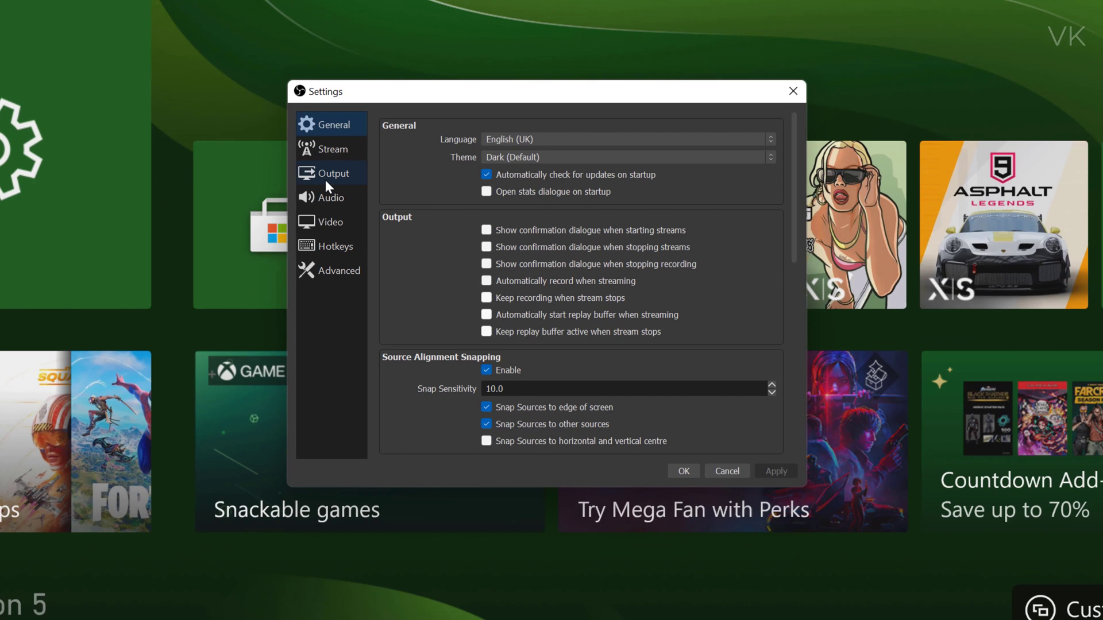
{"action": "left_click", "coordinate": [330, 174]}
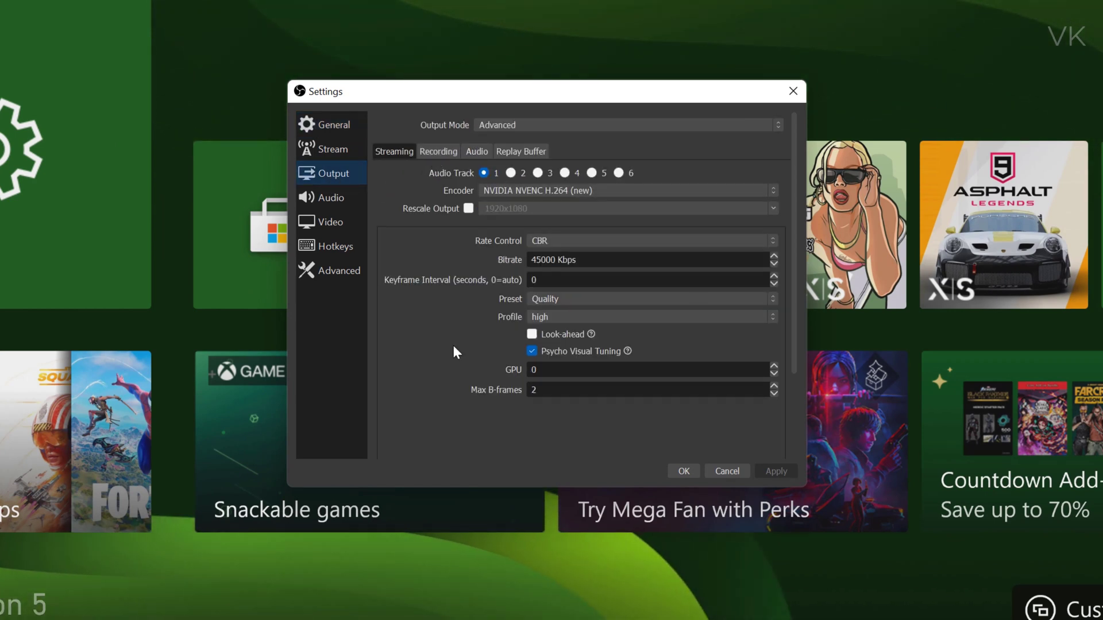
On the Recording tab, keep NVIDIA NVENC H.264 (new), leave Rescale Output unticked, and apply
{"action": "left_click", "coordinate": [432, 151]}
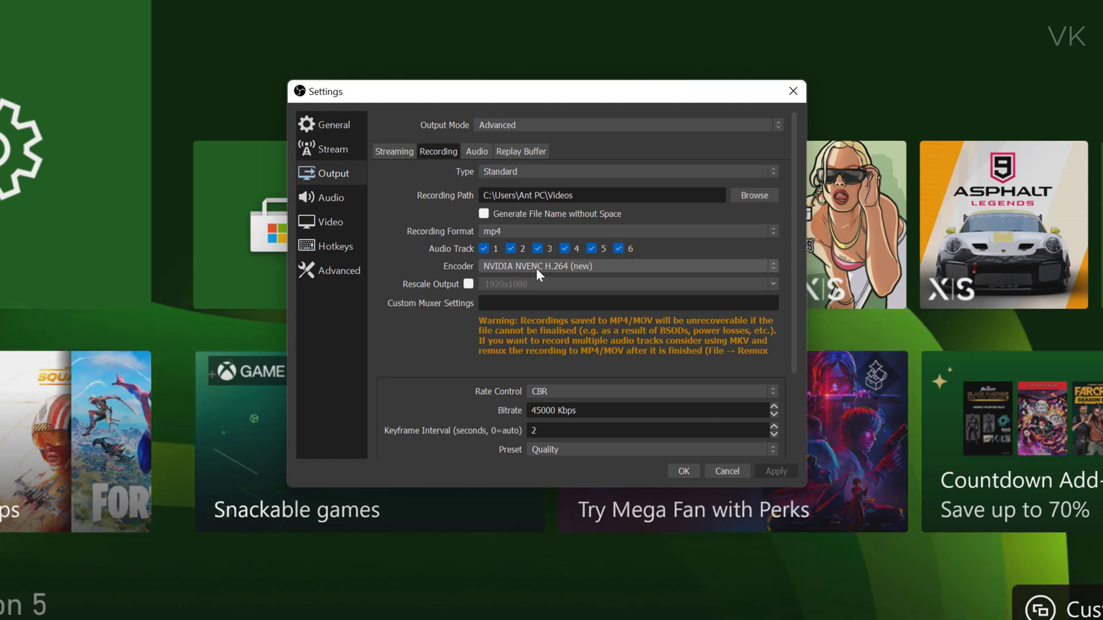
{"action": "left_click", "coordinate": [518, 264]}
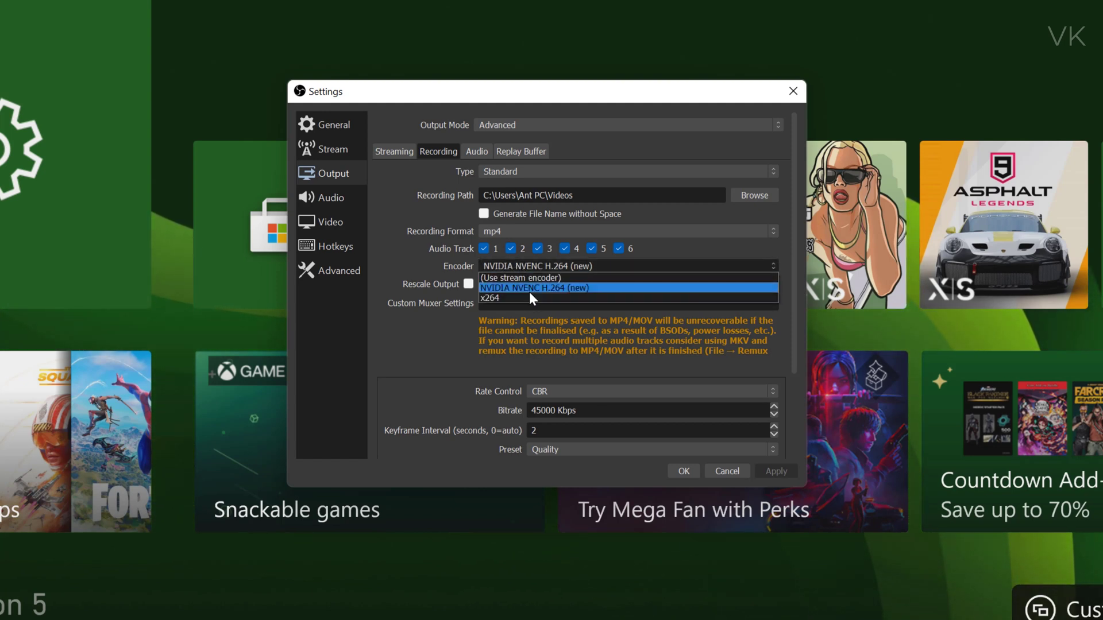
{"action": "left_click", "coordinate": [451, 271]}
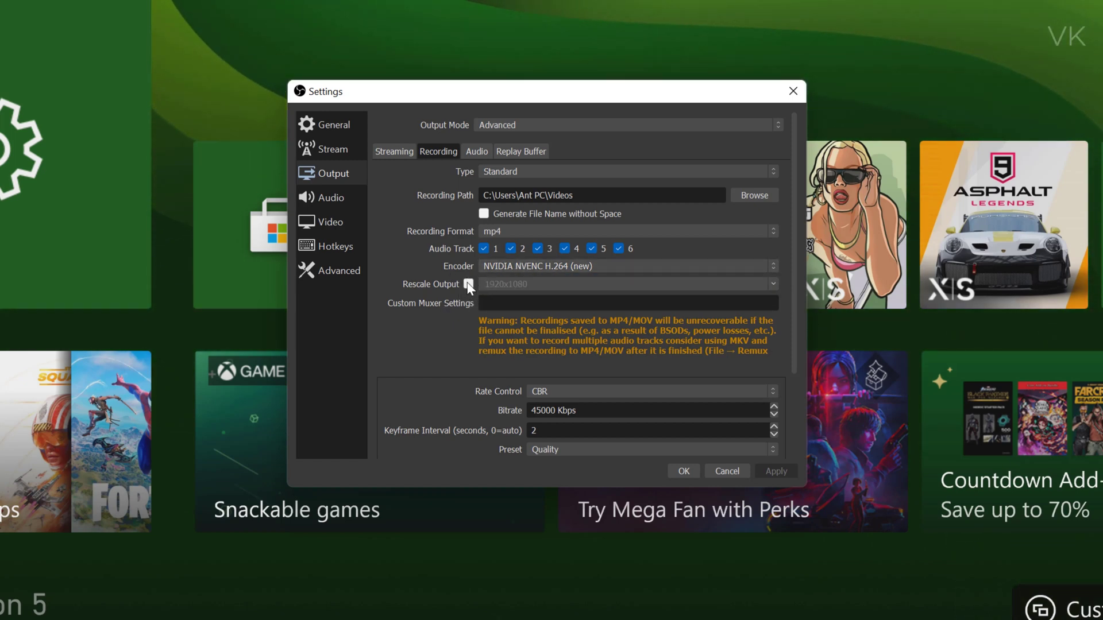
{"action": "double_click", "coordinate": [468, 285]}
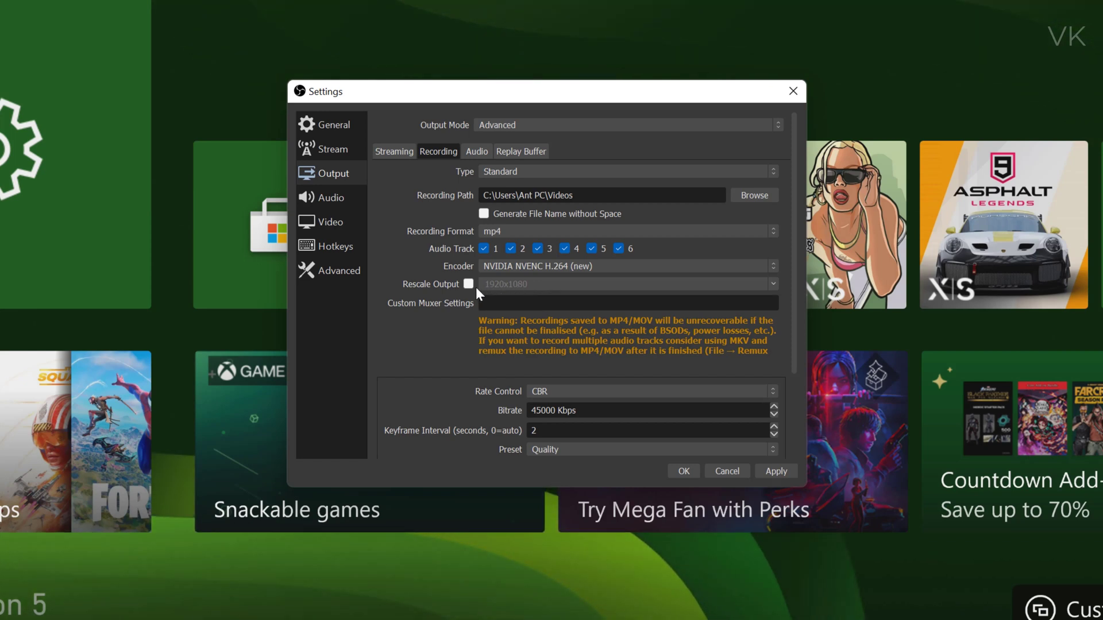
{"action": "left_click", "coordinate": [467, 284]}
{"action": "scroll", "coordinate": [467, 259], "scroll_direction": "down", "scroll_amount": 1}
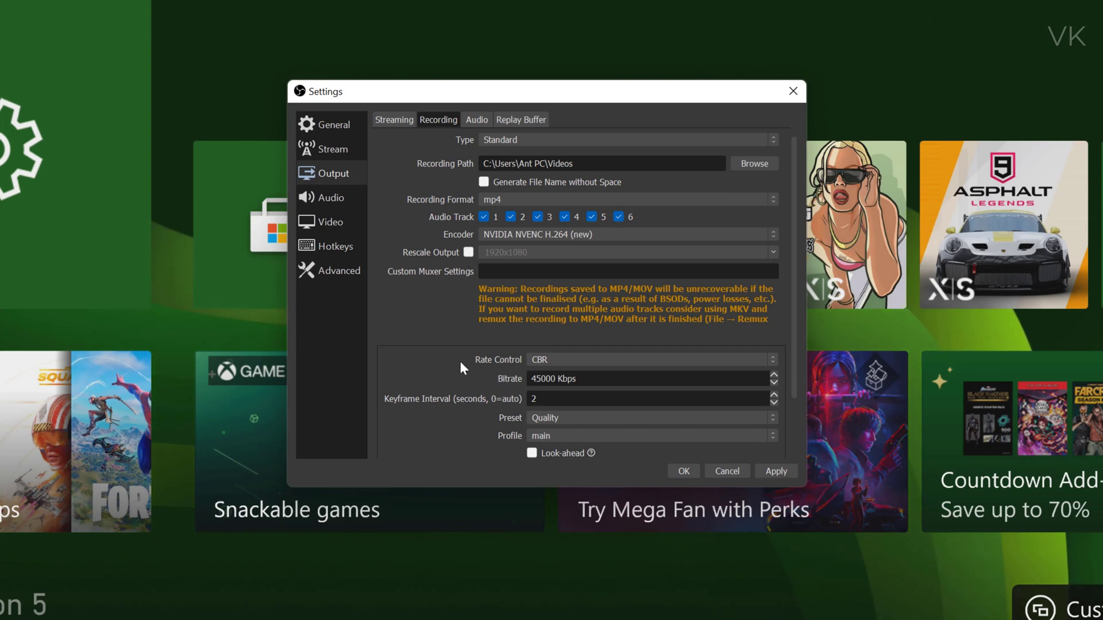
{"action": "scroll", "coordinate": [460, 361], "scroll_direction": "down", "scroll_amount": 2}
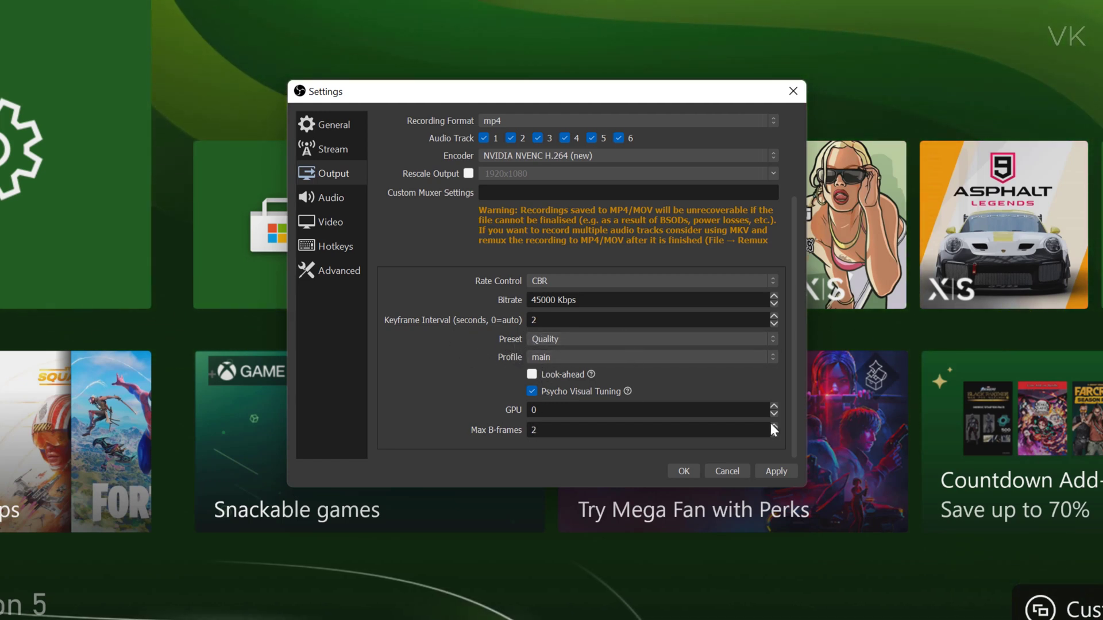
{"action": "left_click", "coordinate": [787, 468]}
In Video settings, keep 3840x2160 base and output resolution and set Common FPS Values to 60
{"action": "left_click", "coordinate": [328, 228]}
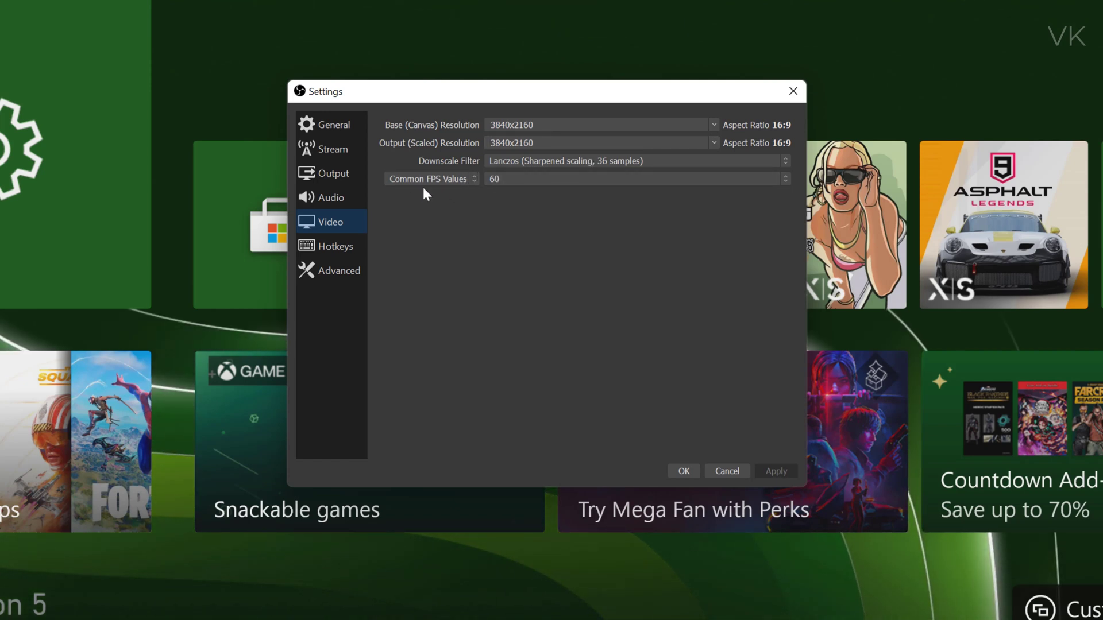
{"action": "left_click", "coordinate": [505, 181]}
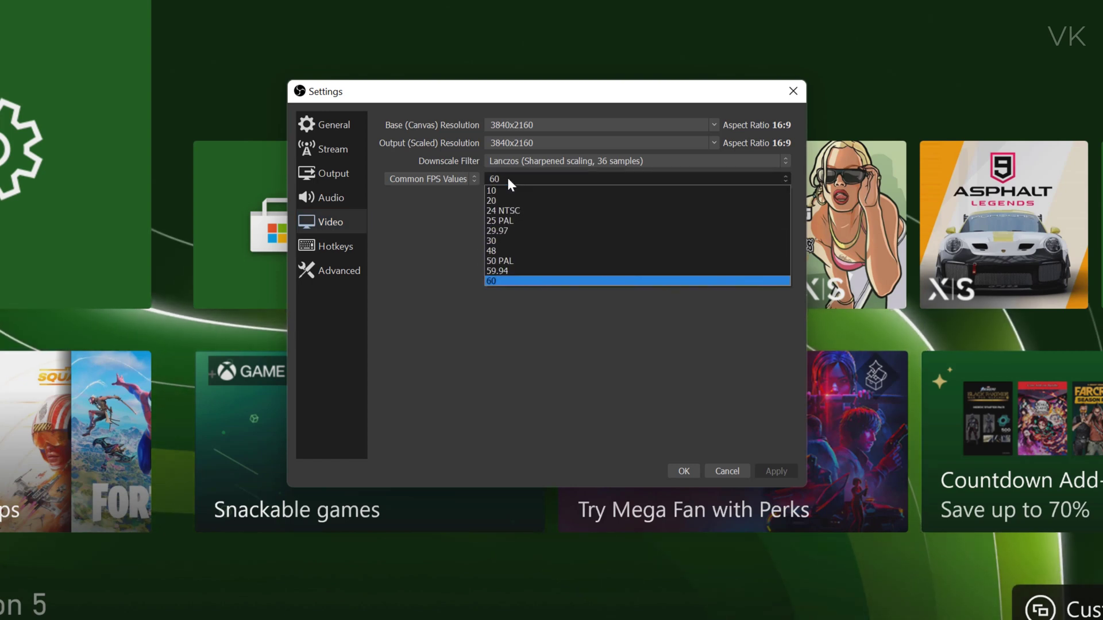
{"action": "left_click", "coordinate": [508, 178]}
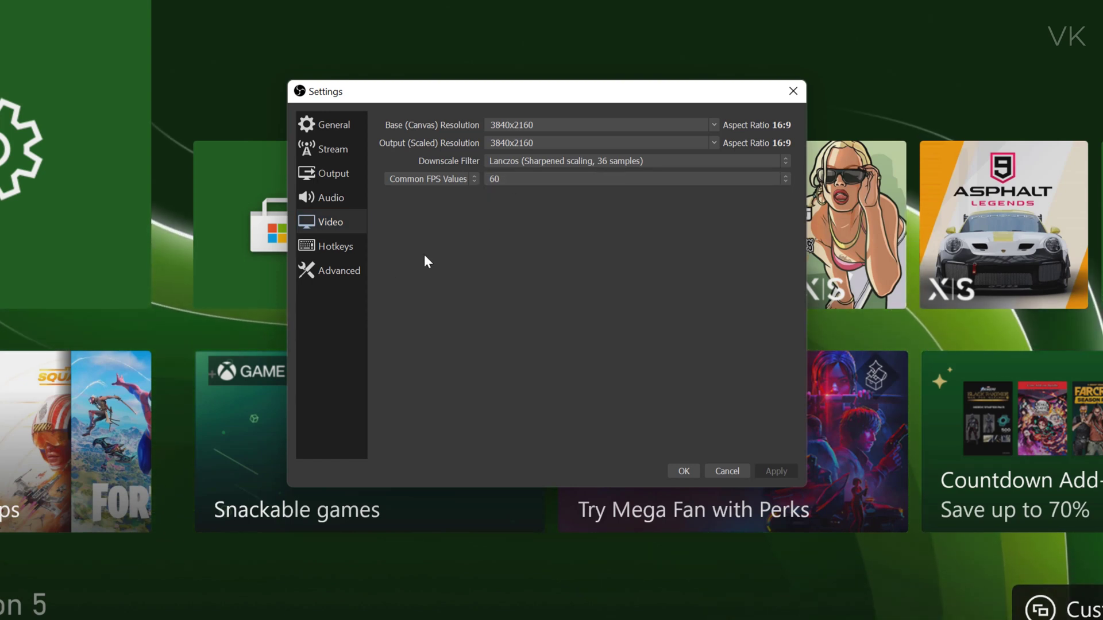
Keep the advanced colour format NV12, colour space 709 and range Full, then save the settings
{"action": "left_click", "coordinate": [345, 272]}
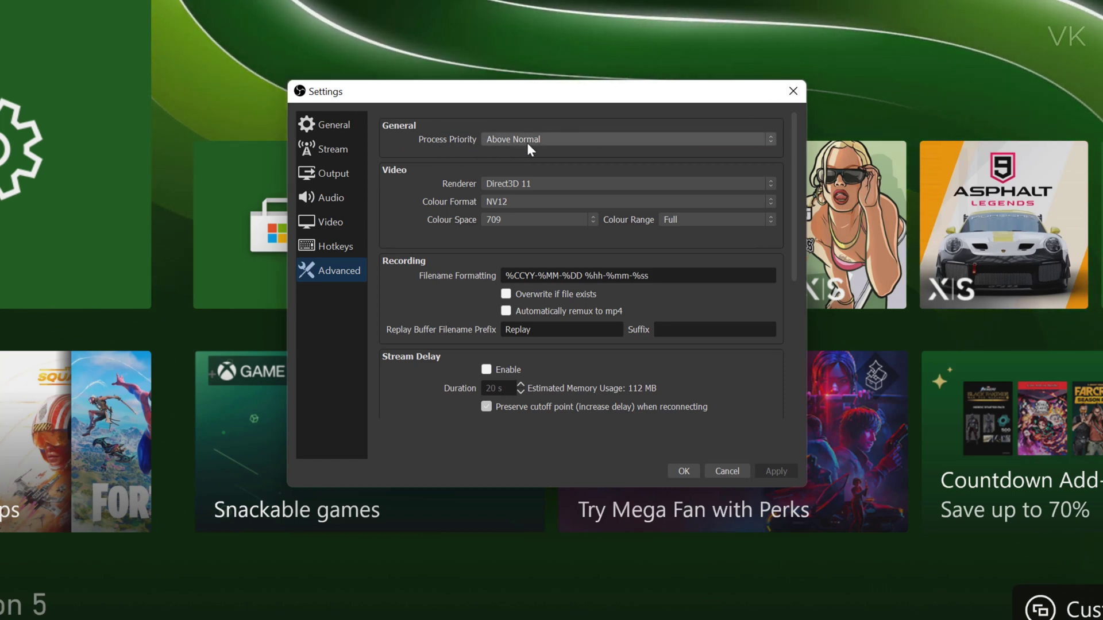
{"action": "left_click", "coordinate": [515, 205]}
{"action": "left_click", "coordinate": [516, 209]}
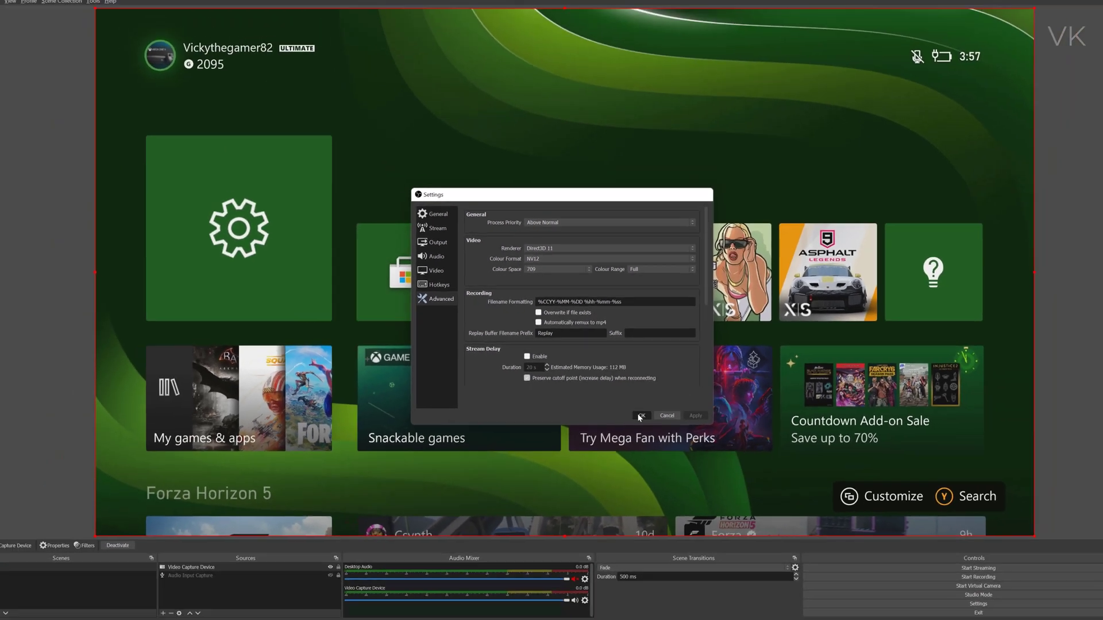
{"action": "left_click", "coordinate": [667, 458]}
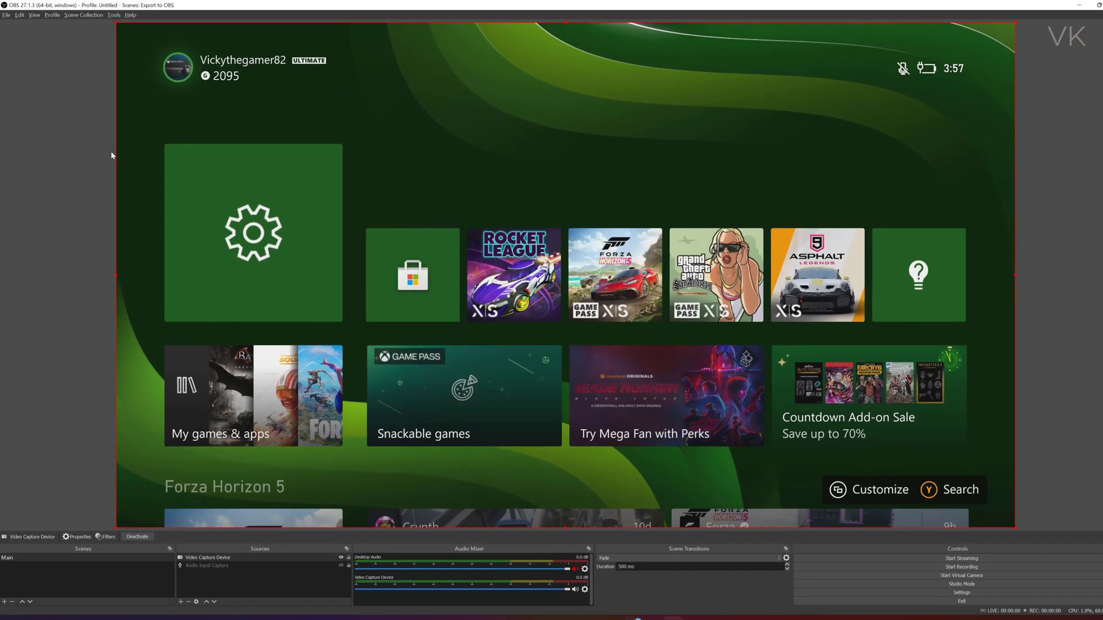